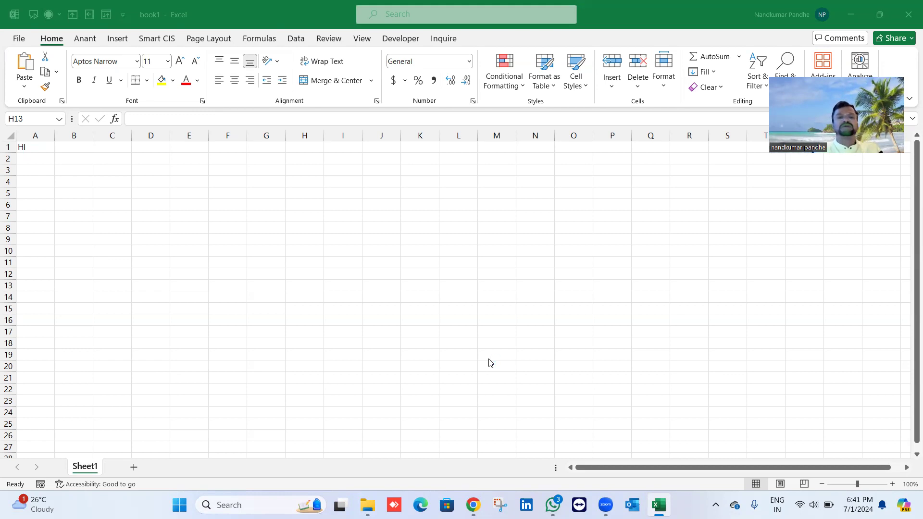
Look through the external data sources available for import, including the database connectors
left_click(295, 42)
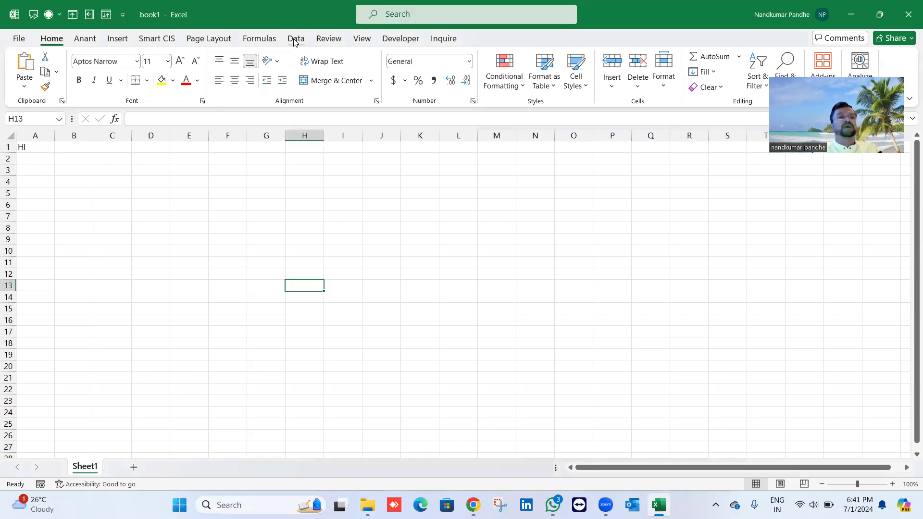
left_click(295, 40)
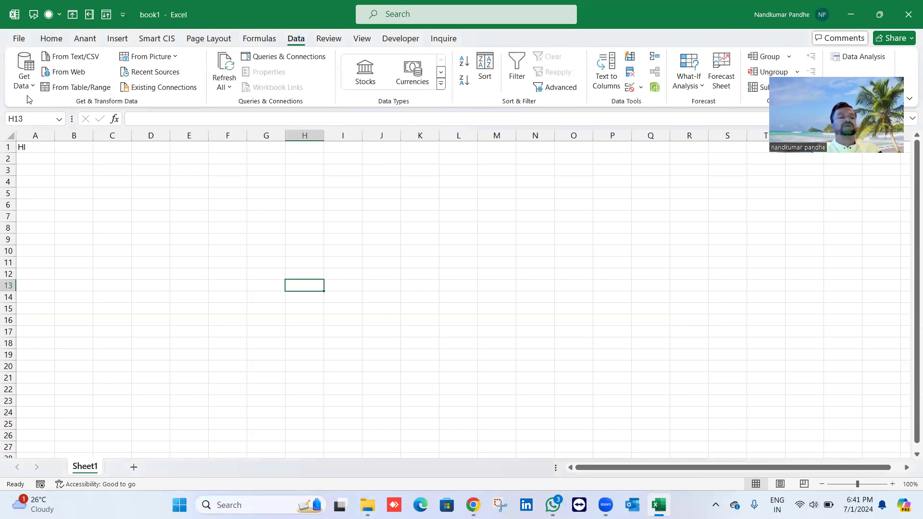
left_click(29, 85)
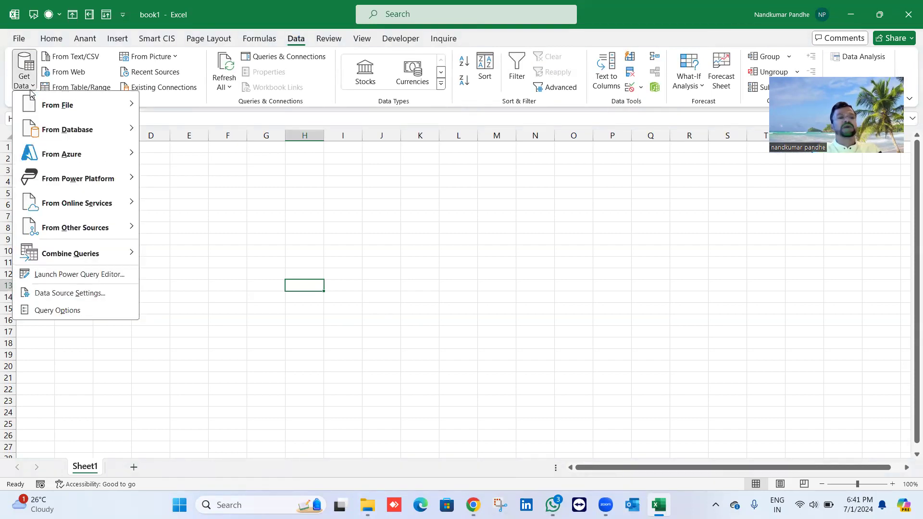
mouse_move(63, 111)
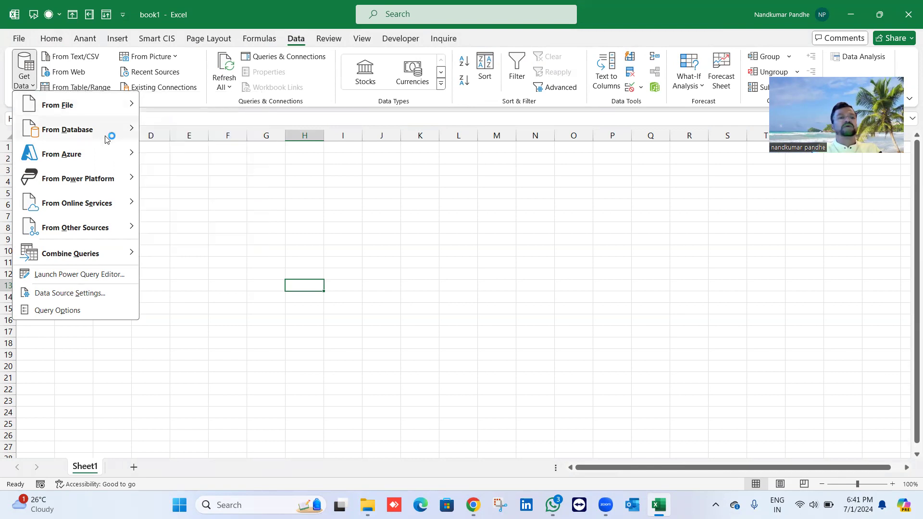
mouse_move(107, 139)
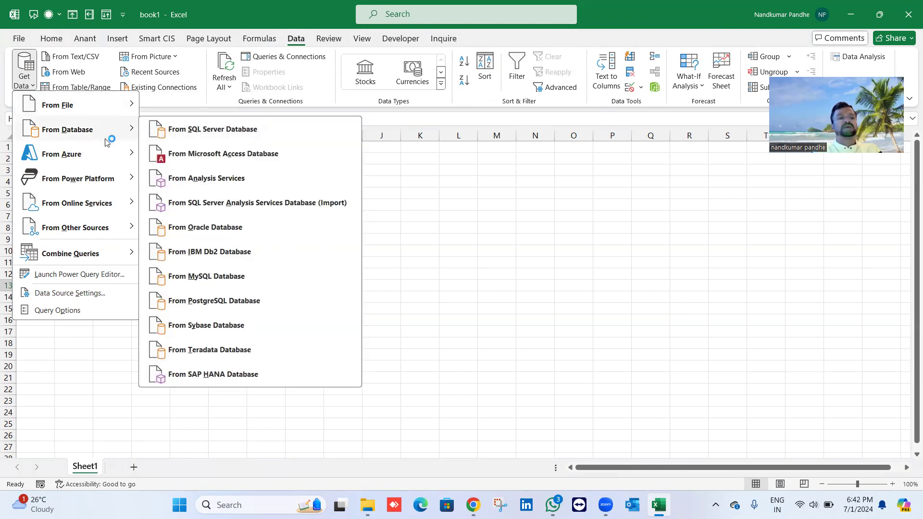
mouse_move(114, 159)
mouse_move(119, 183)
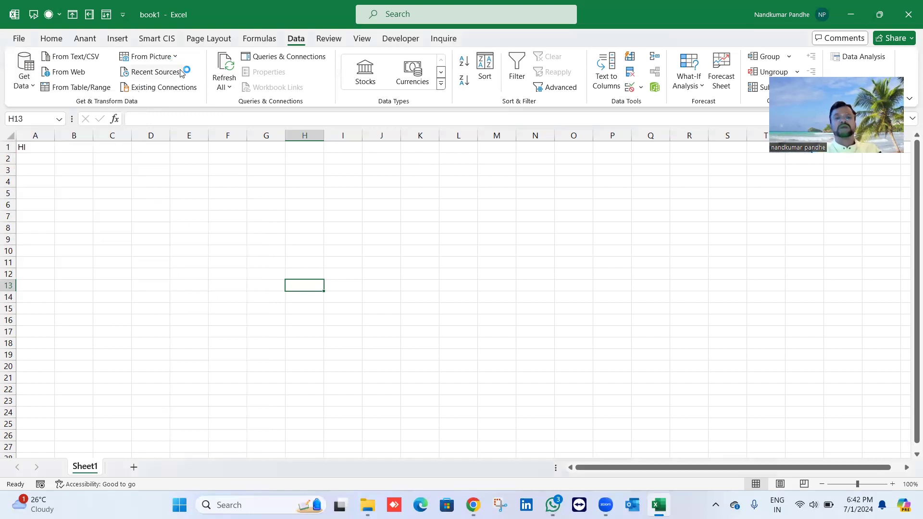
Switch to the Adv Excel Day 2 window in File Explorer and open its Power Query 2 folder
key("alt+Tab")
key("Tab")
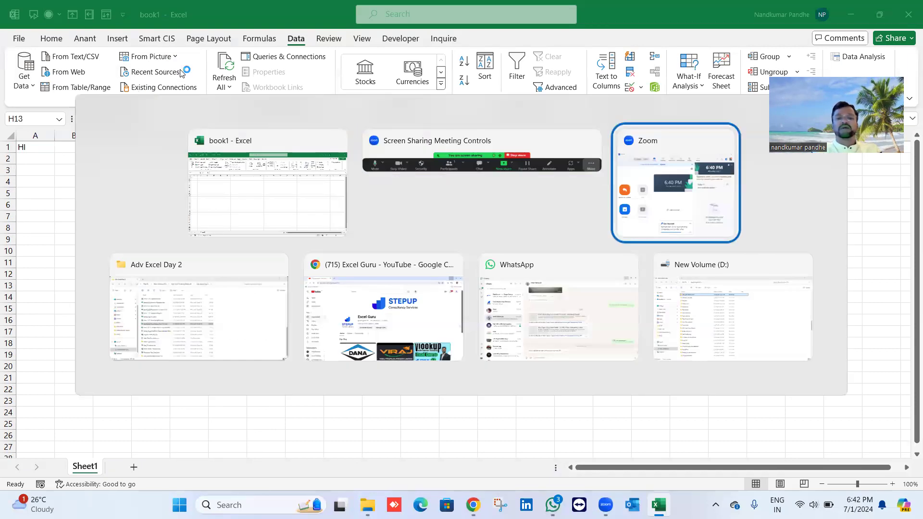
key("Tab")
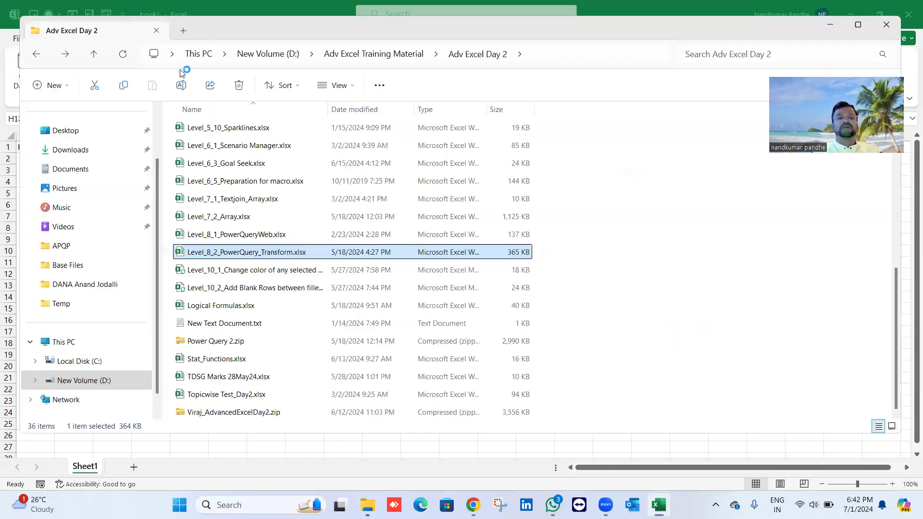
left_click(260, 342)
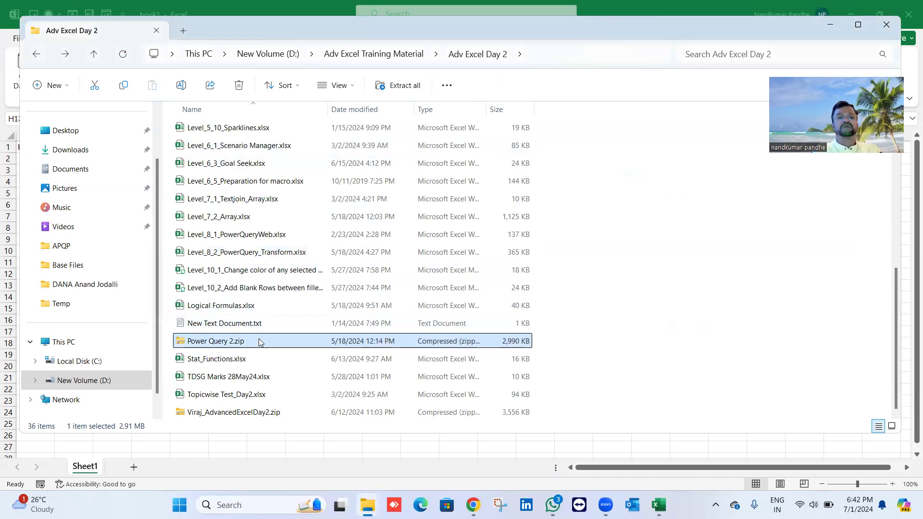
key("Home")
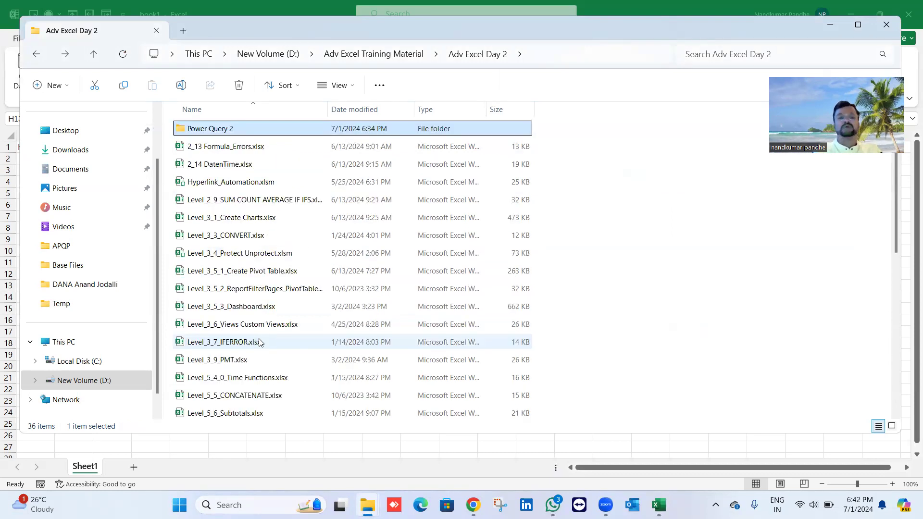
key("Return")
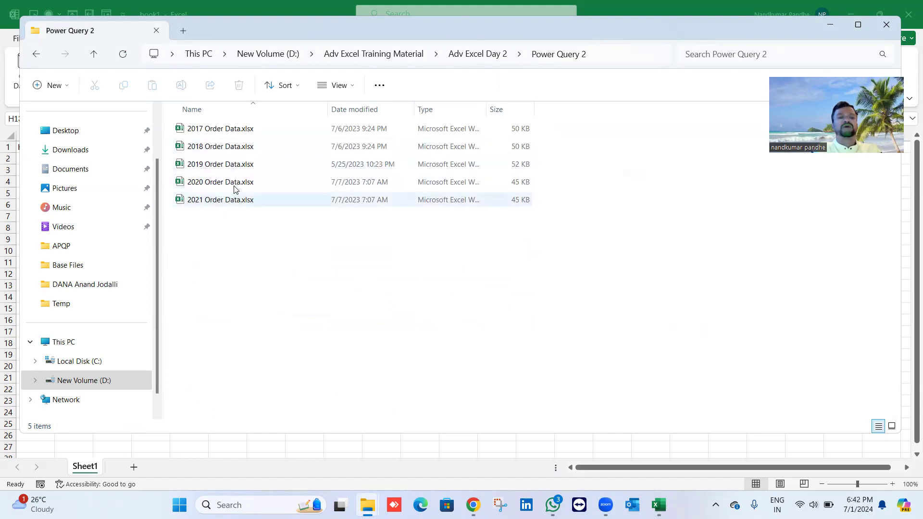
Open 2017 Order Data.xlsx, examine the order list from first to last row and its XXXXXX order ID, and return to book1
double_click(215, 135)
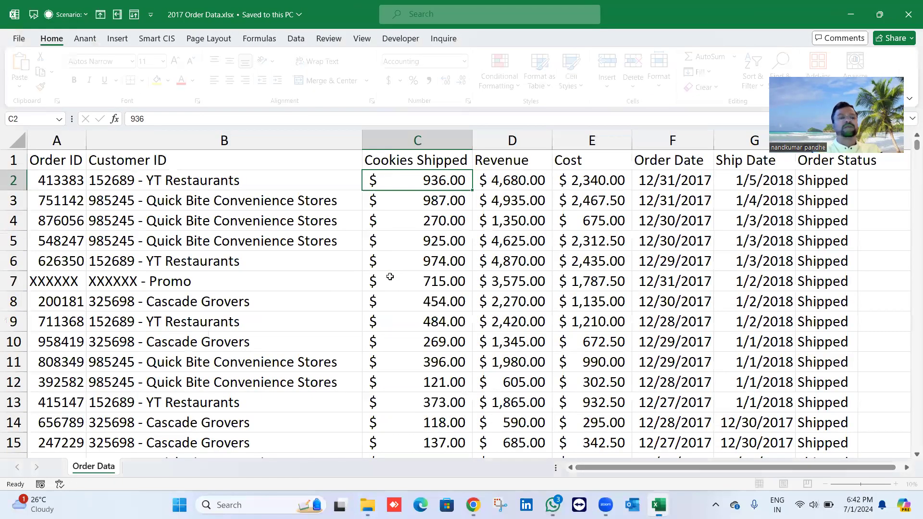
left_click(69, 162)
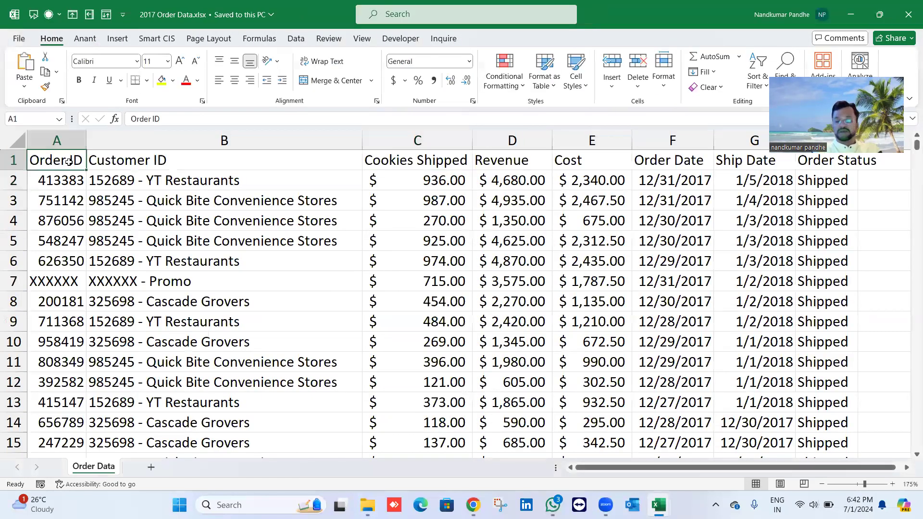
key("ctrl+Down")
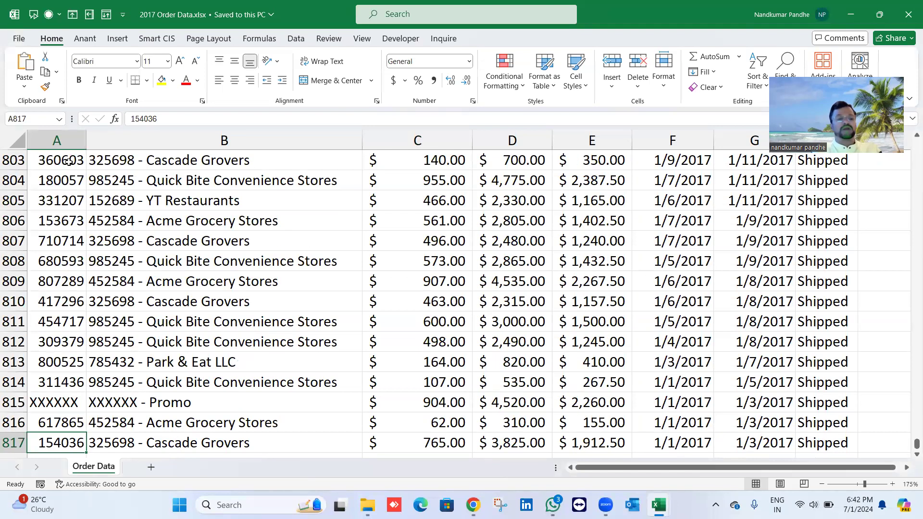
key("ctrl+Up")
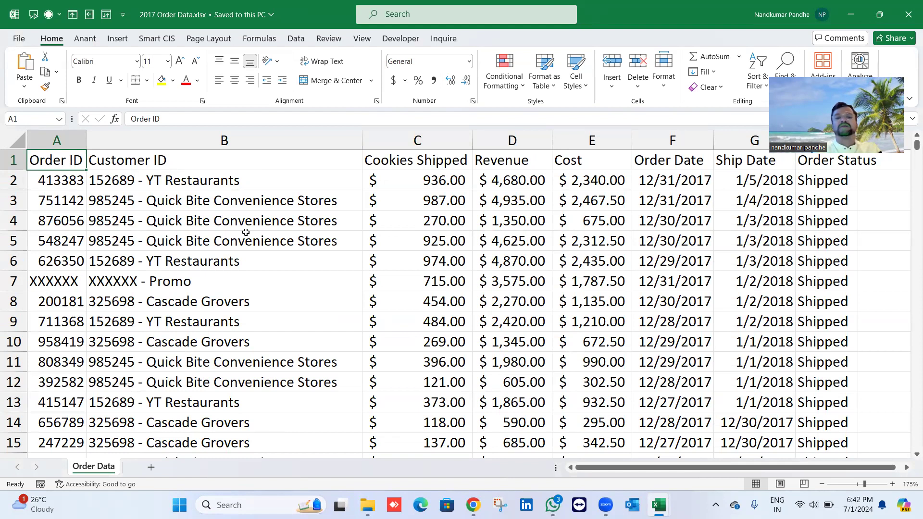
scroll(246, 232, "down", 3)
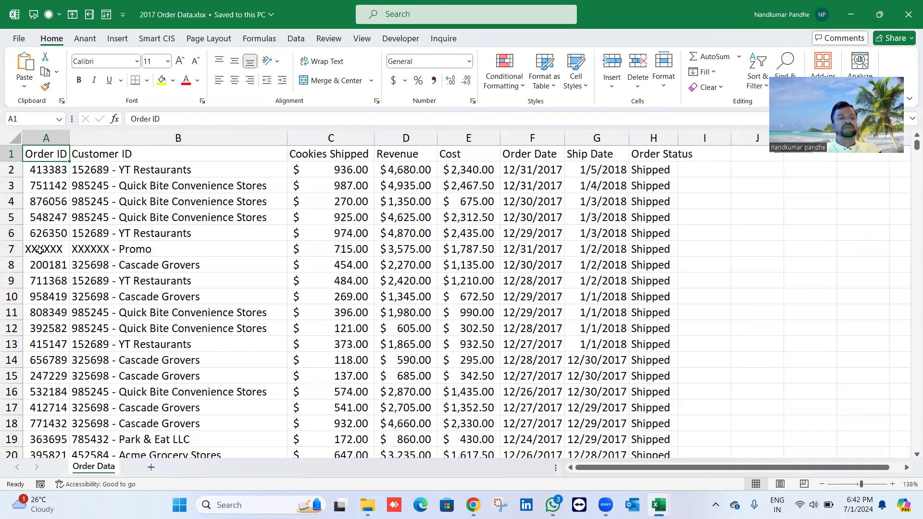
left_click(63, 251)
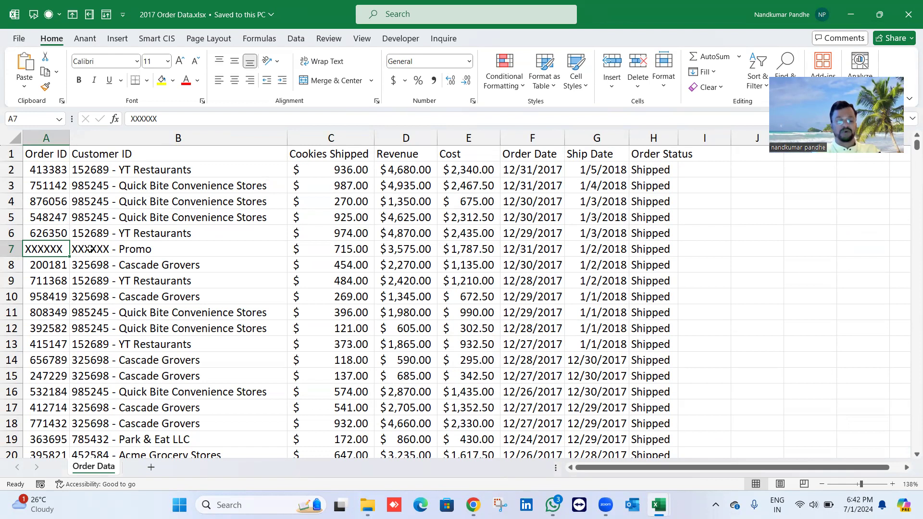
key("alt+Tab")
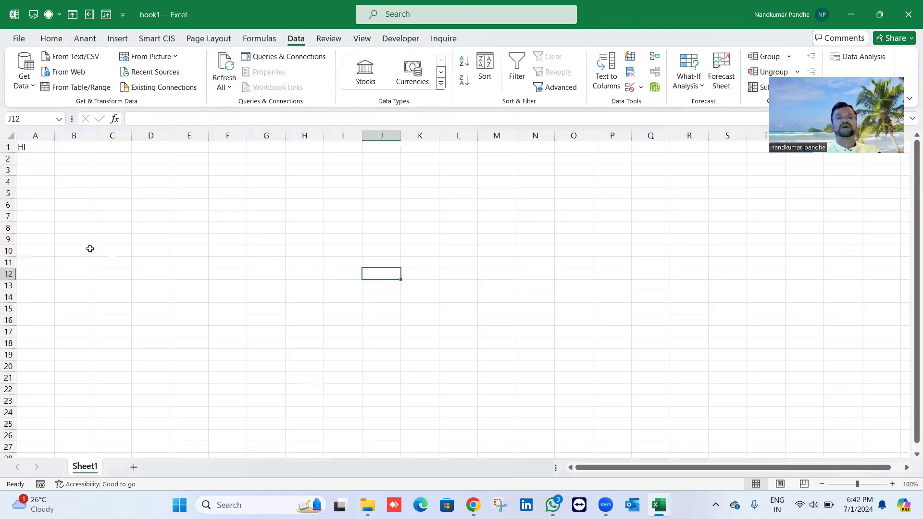
Copy the full path of the Power Query 2 folder from File Explorer
key("alt+Tab")
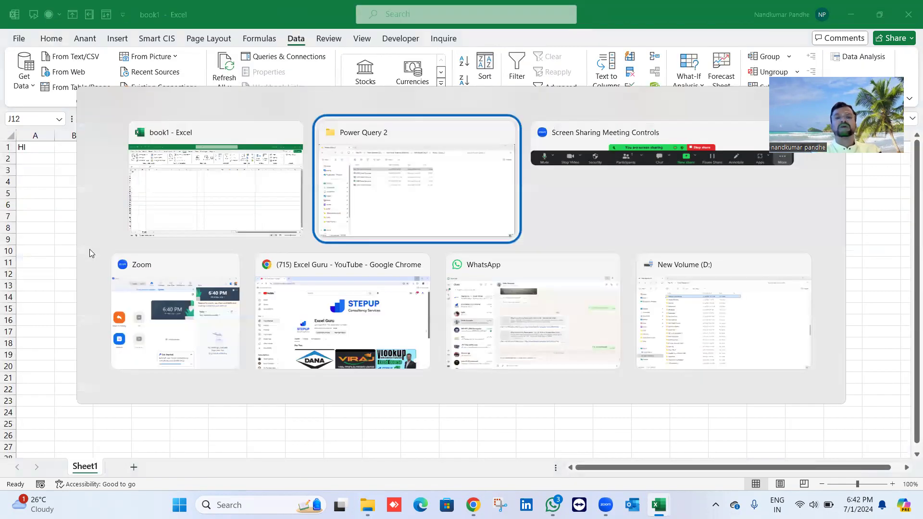
left_click(633, 56)
key("ctrl+c")
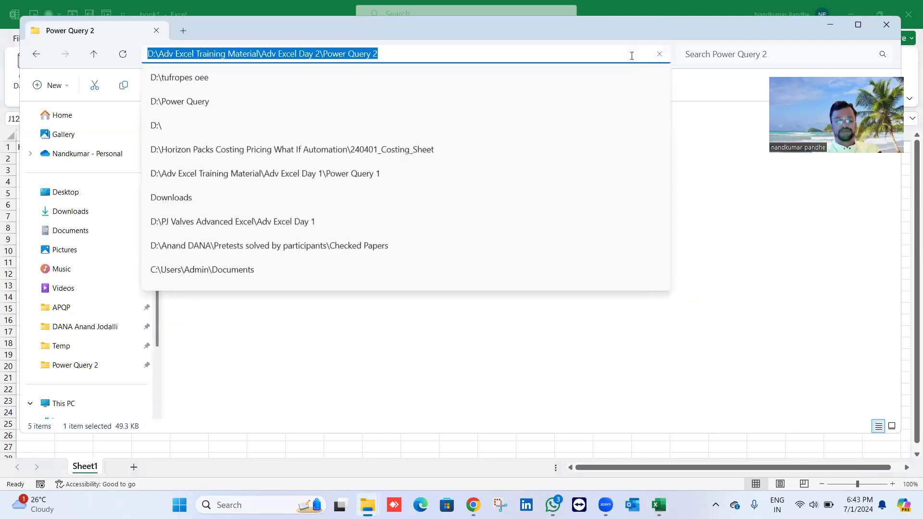
left_click(746, 223)
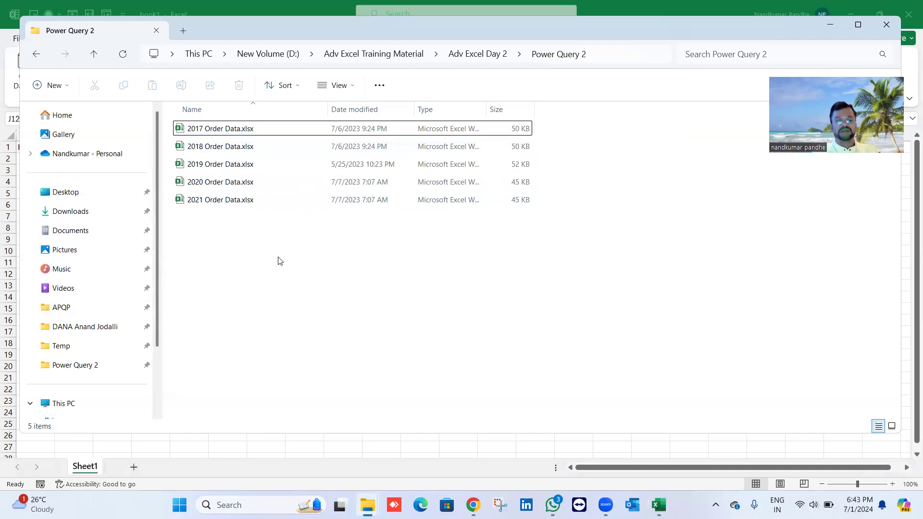
In the book1 workbook, start a data import from the folder D:\Adv Excel Training Material\Adv Excel Day 2\Power Query 2
key("alt+Tab")
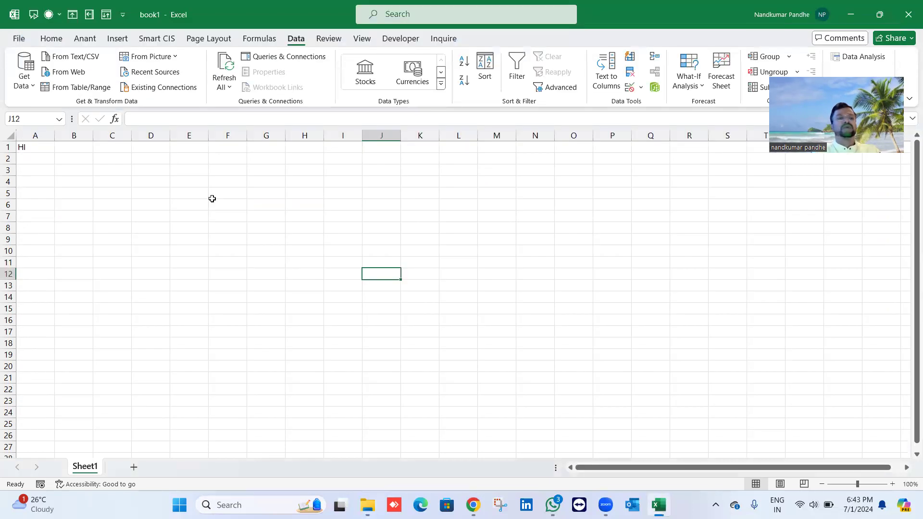
left_click(24, 82)
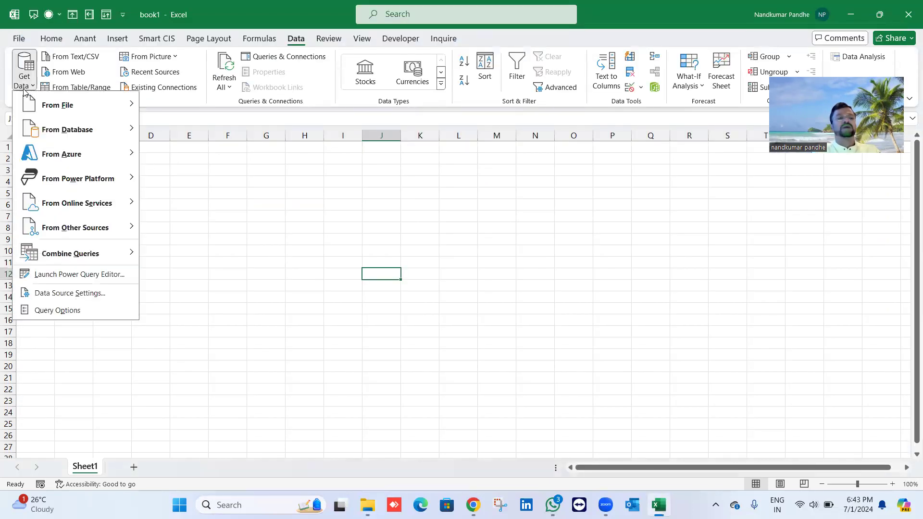
mouse_move(67, 111)
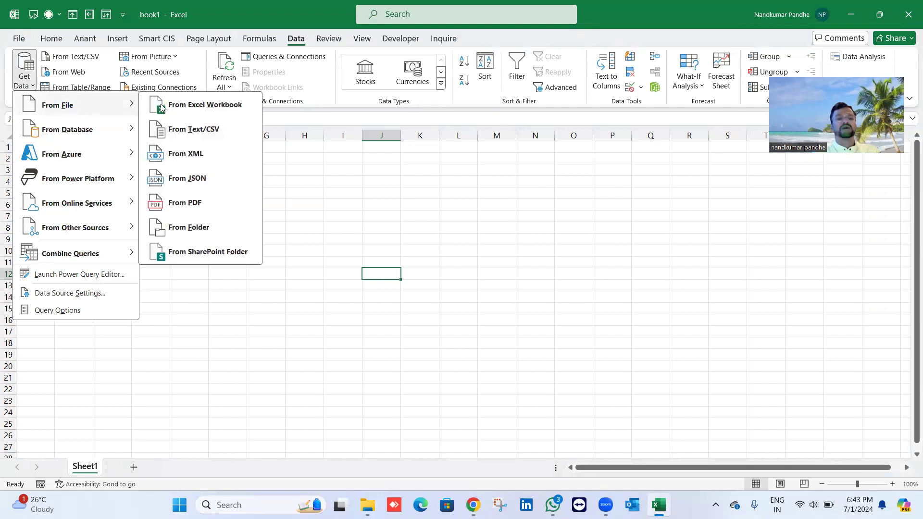
left_click(207, 228)
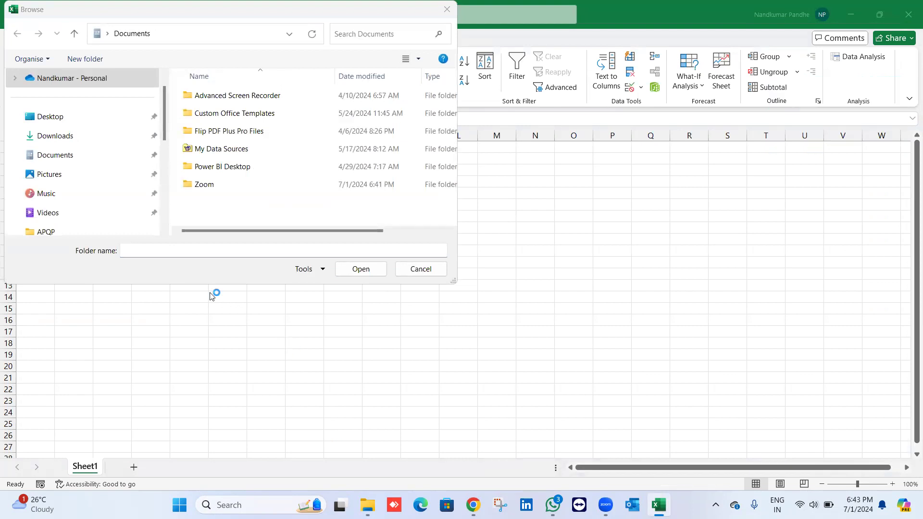
left_click(169, 250)
key("ctrl+v")
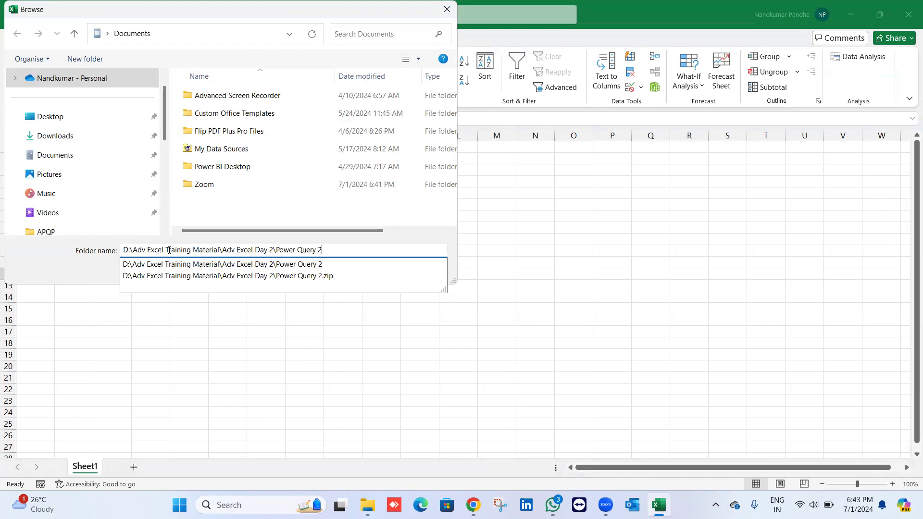
key("Return")
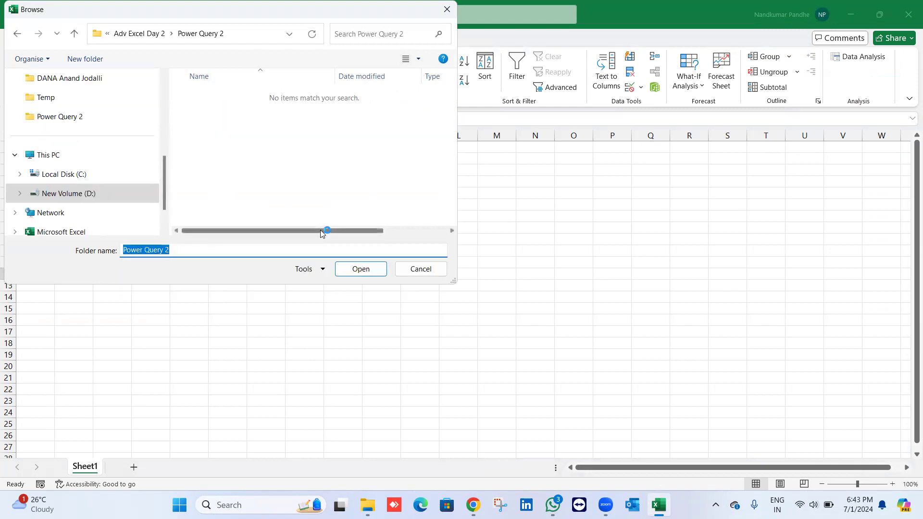
left_click(362, 269)
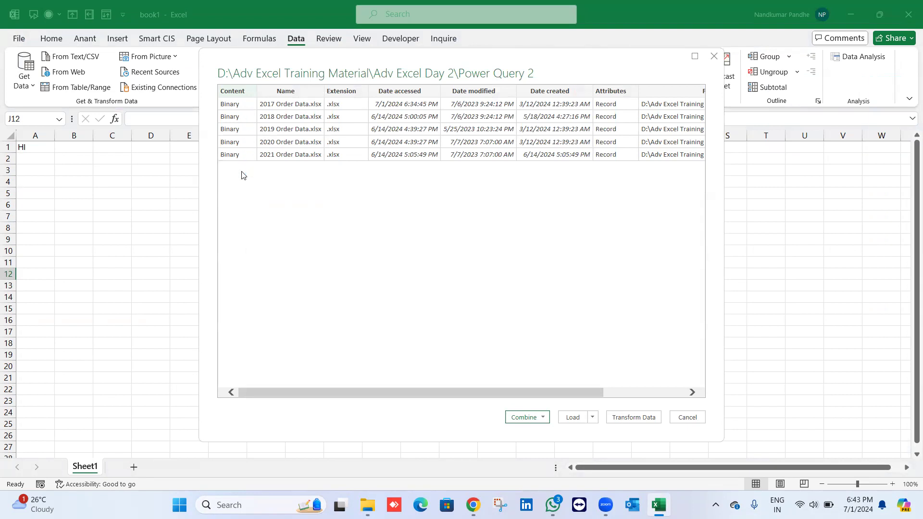
Combine and transform the folder's files, using 2017 Order Data.xlsx as the sample file and the Order Data sheet as the object
left_click(544, 418)
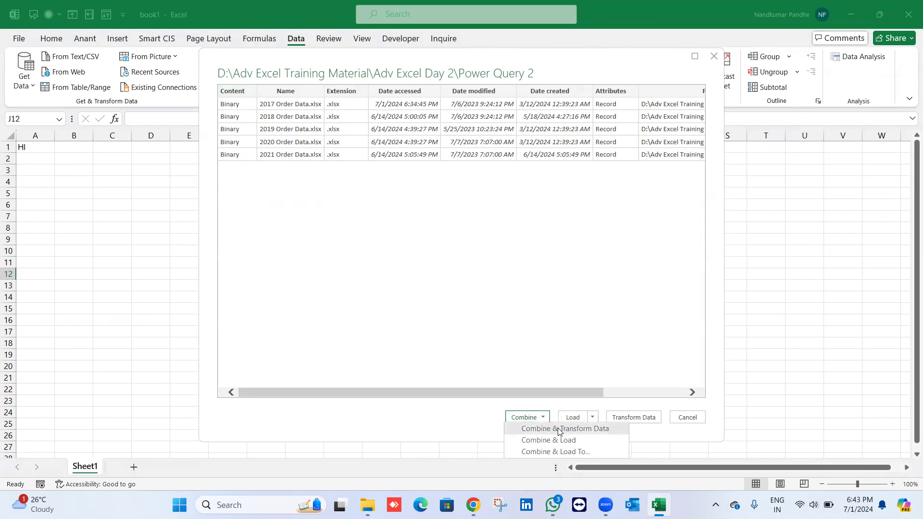
left_click(558, 428)
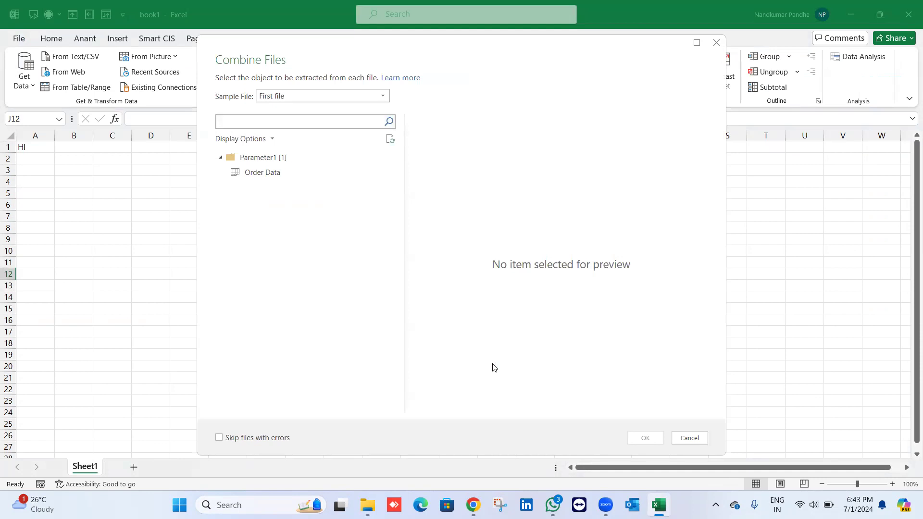
left_click(378, 97)
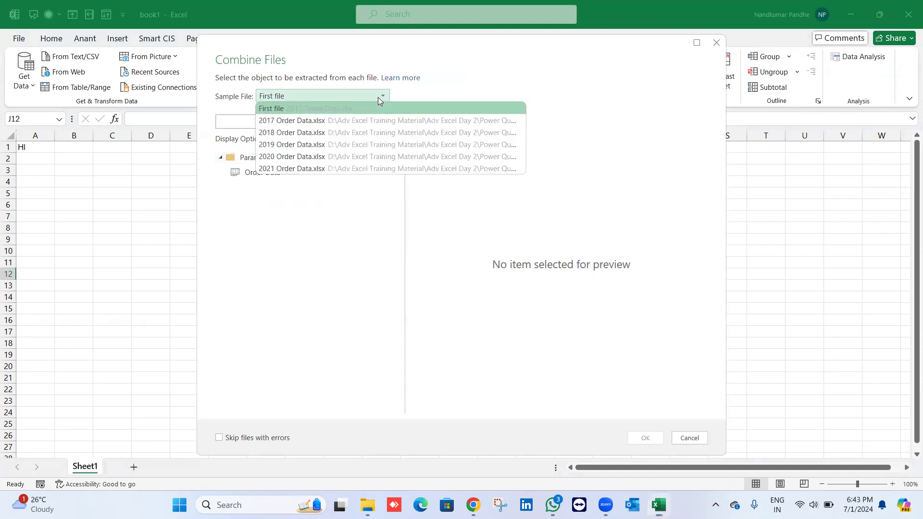
left_click(285, 122)
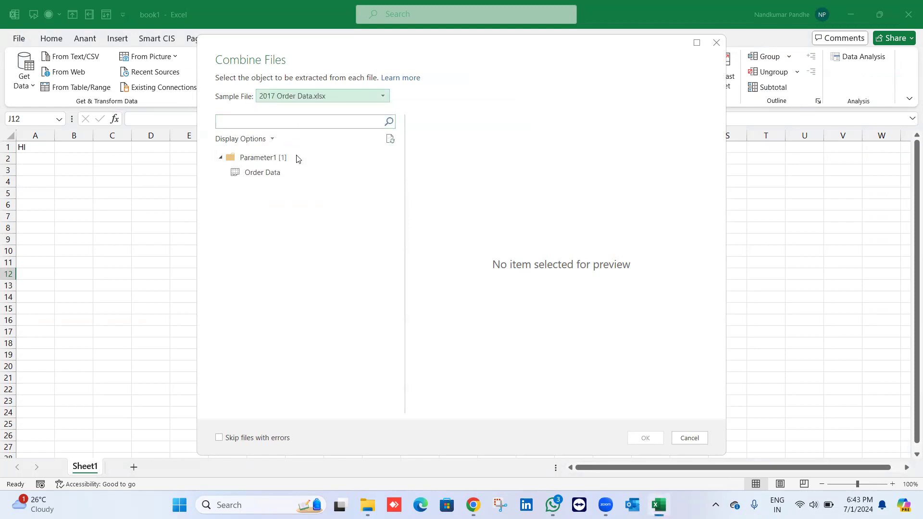
left_click(262, 176)
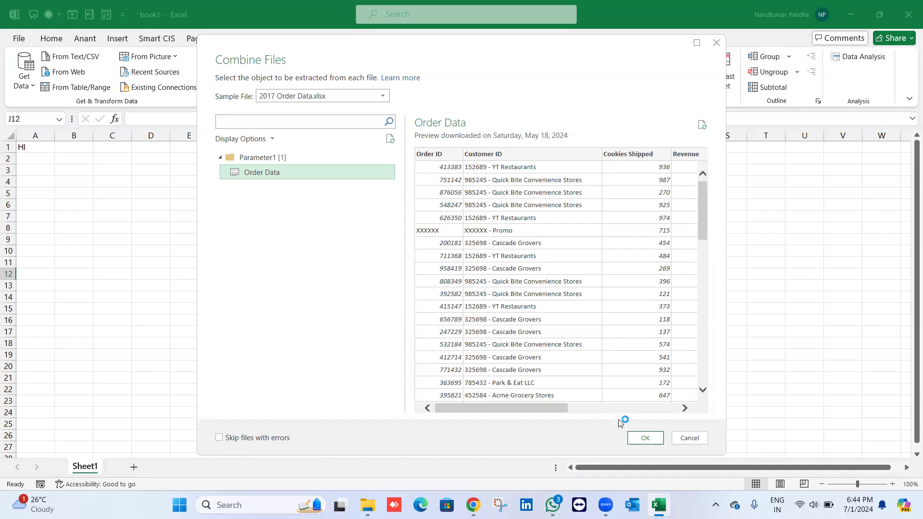
left_click(645, 438)
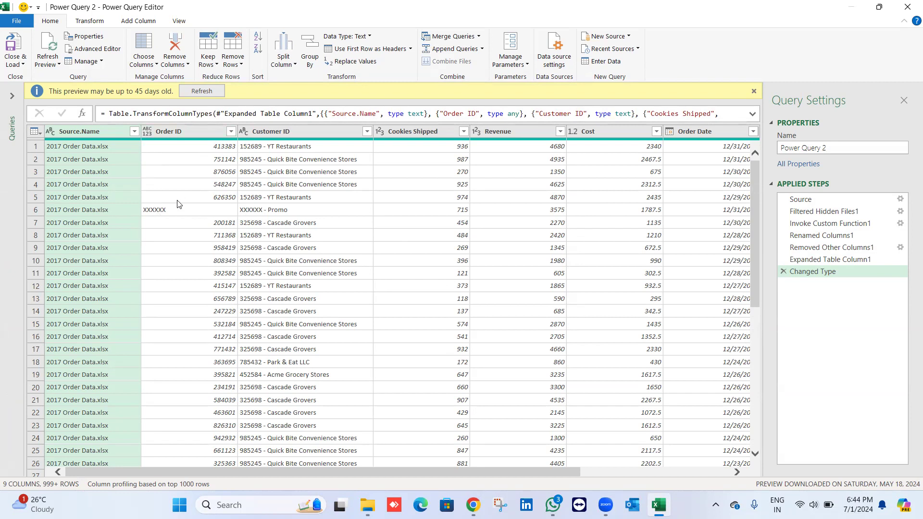
Filter the Order ID column to exclude the XXXXXX rows
left_click(231, 132)
left_click(152, 243)
type("xx")
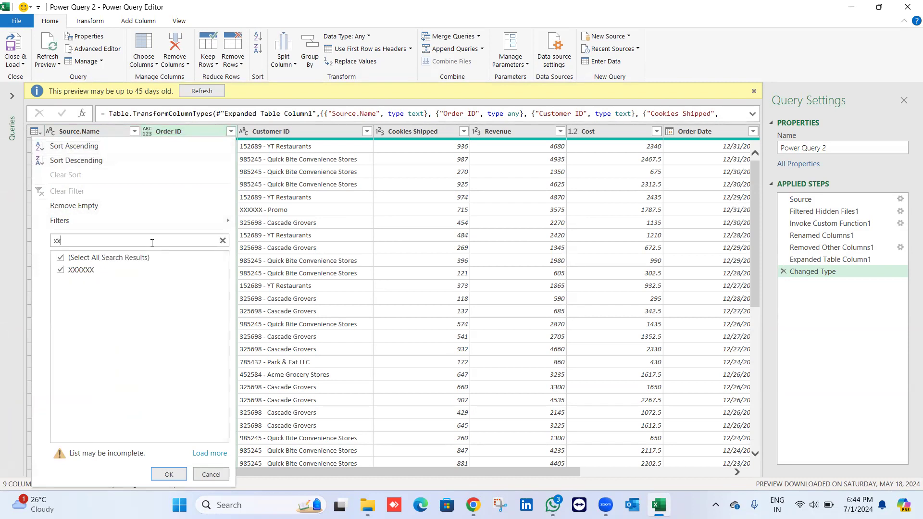
left_click(60, 271)
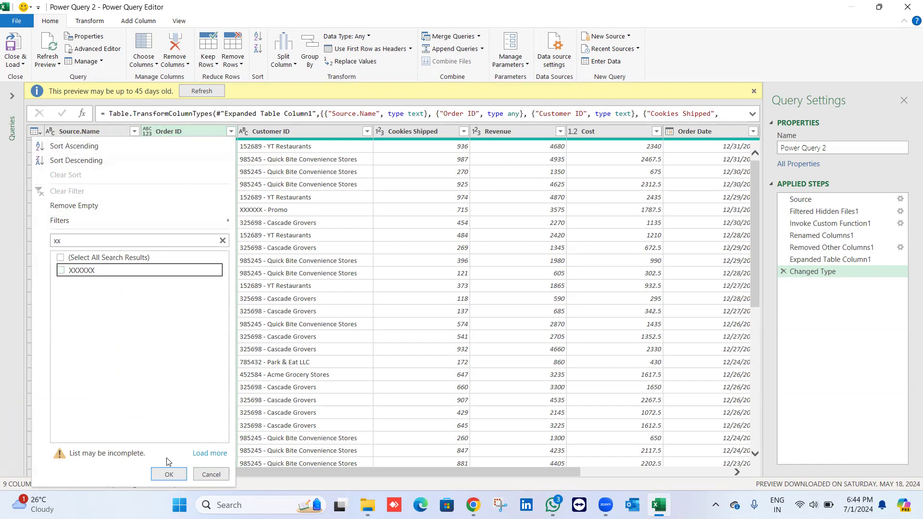
left_click(169, 475)
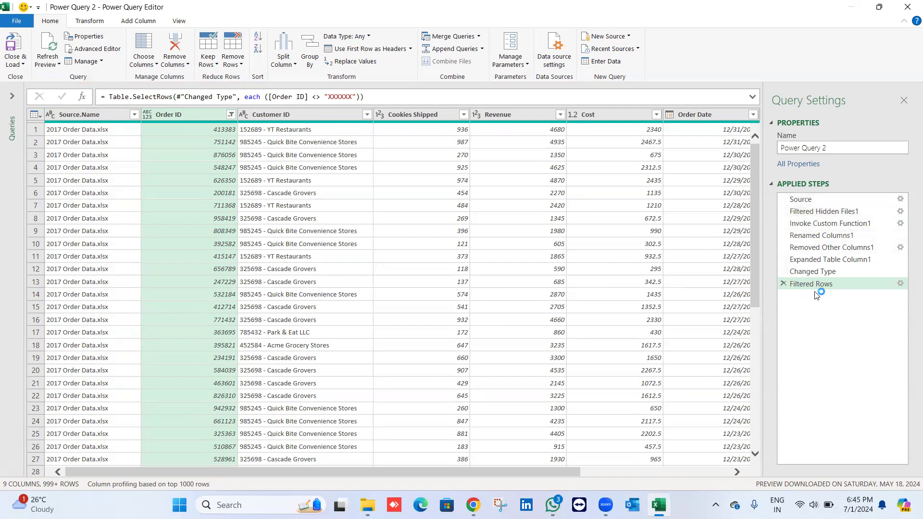
Review the Filtered Rows condition and the Renamed Columns1 and Removed Other Columns1 steps, and return to the Filtered Rows step
left_click(875, 283)
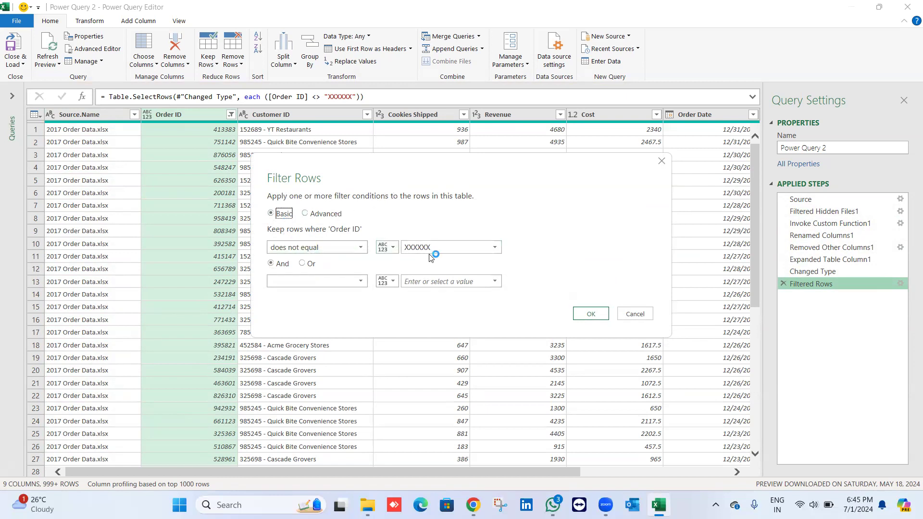
left_click(590, 314)
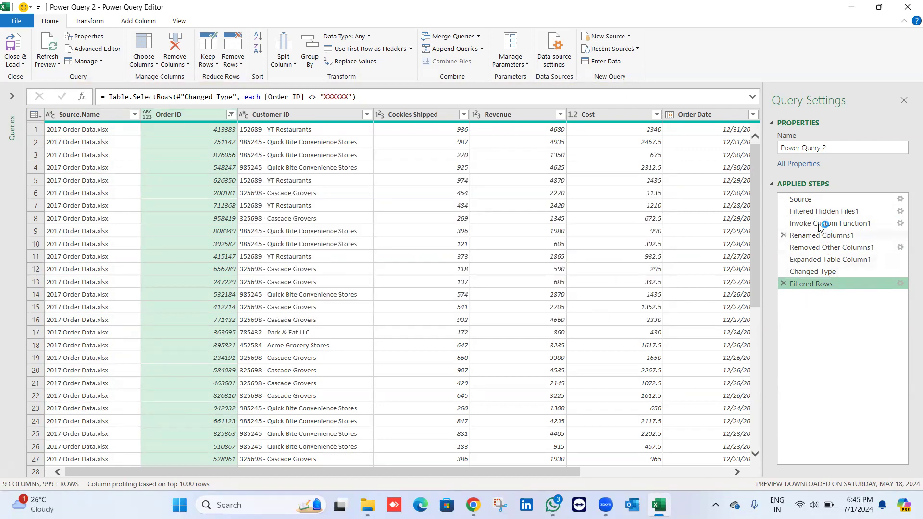
left_click(816, 237)
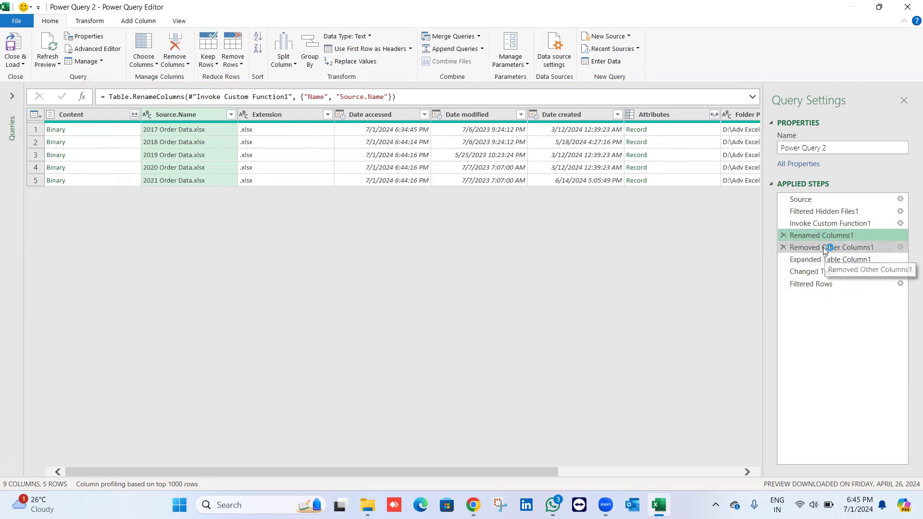
left_click(823, 248)
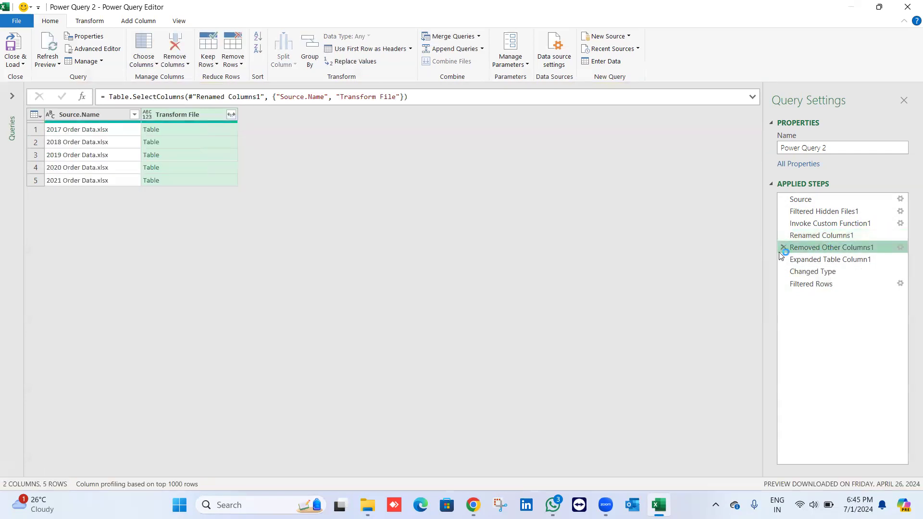
left_click(818, 286)
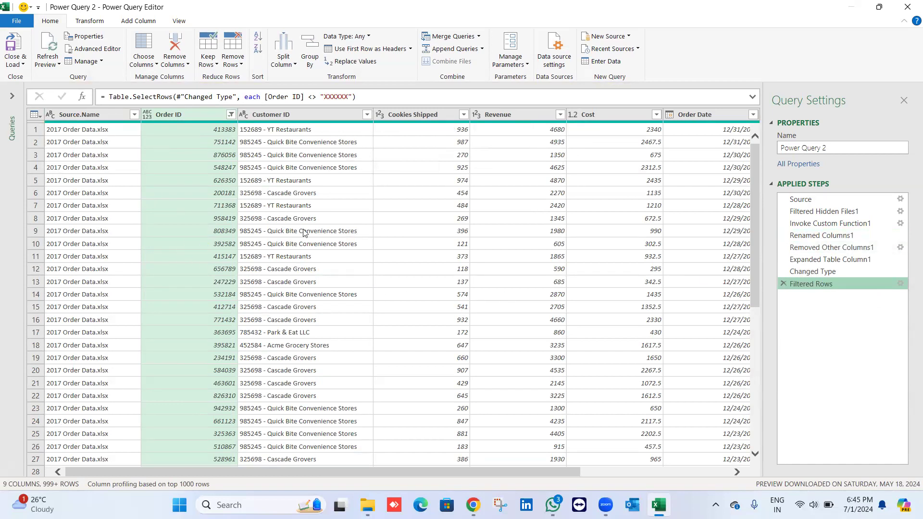
Split the Customer ID column at each occurrence of the custom delimiter " - ", a hyphen with a space on both sides
left_click(290, 115)
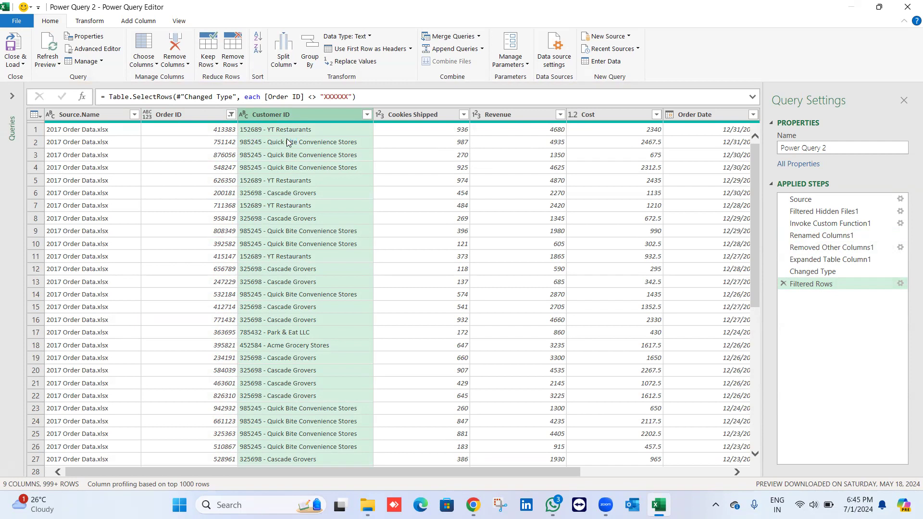
left_click(91, 22)
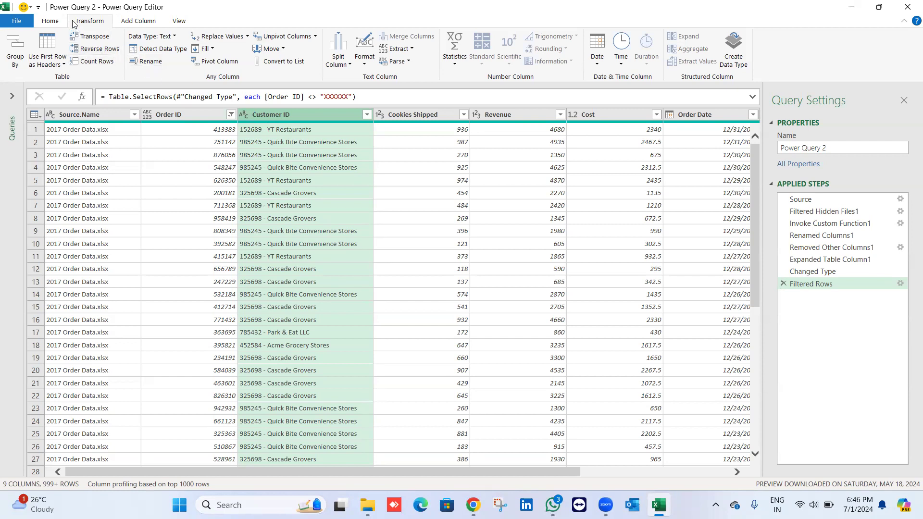
left_click(56, 22)
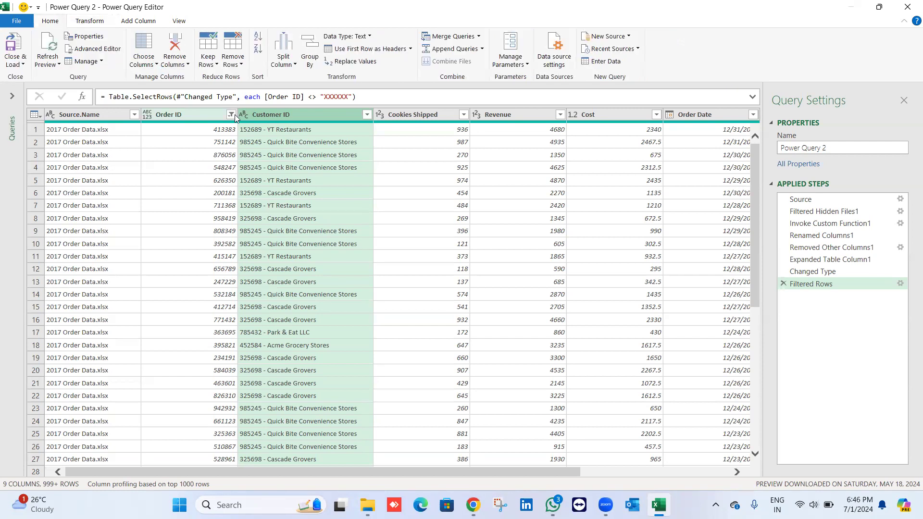
left_click(290, 67)
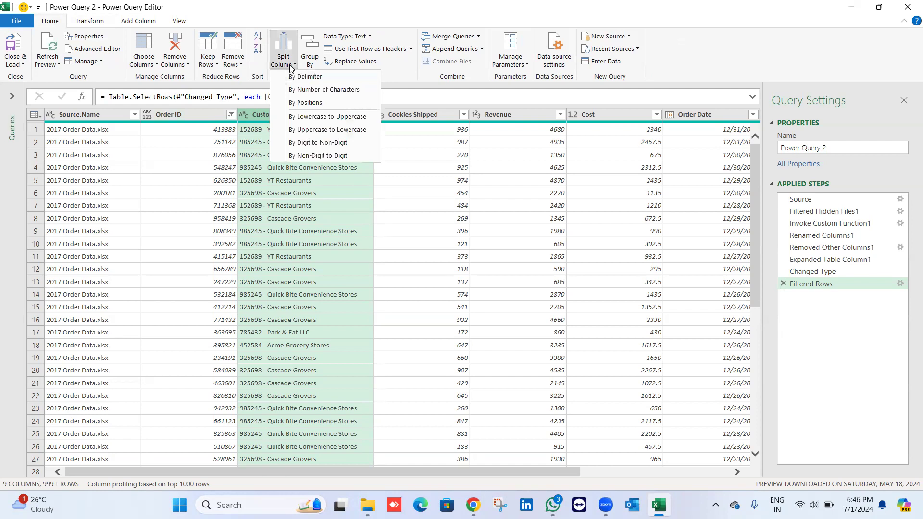
left_click(315, 77)
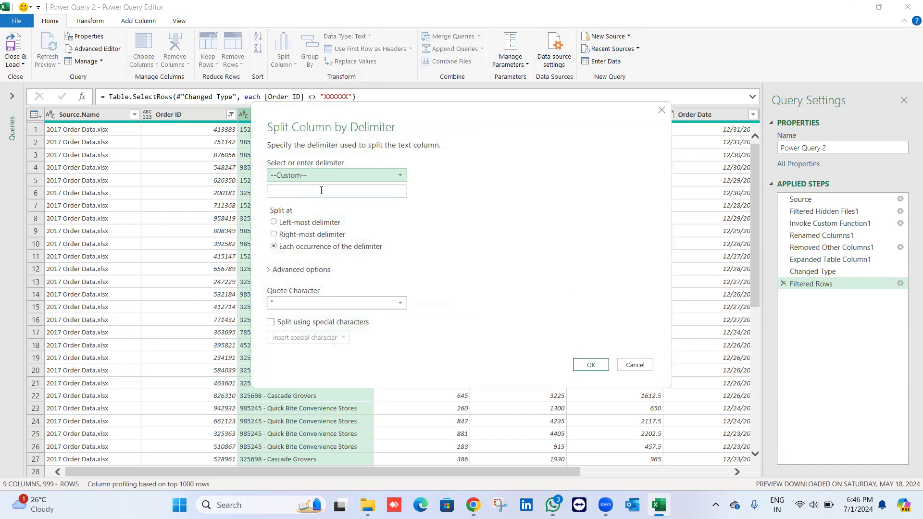
left_click(322, 190)
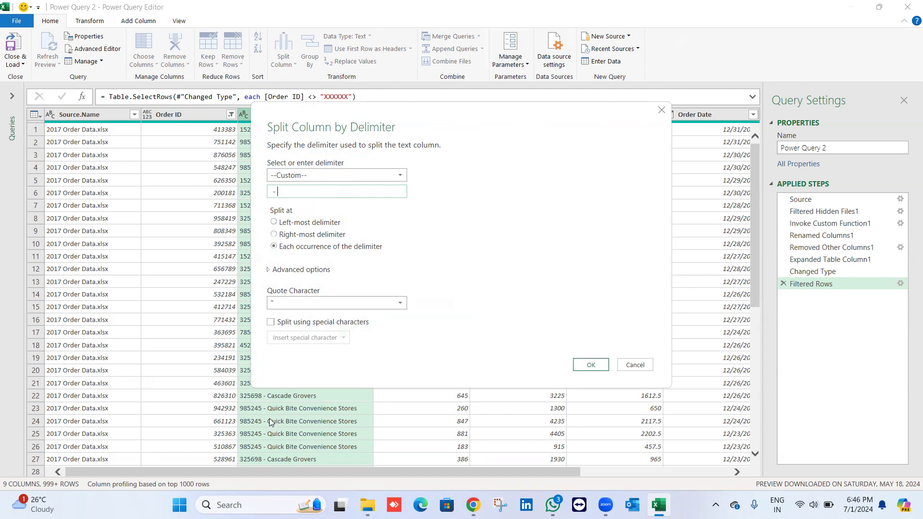
left_click(590, 370)
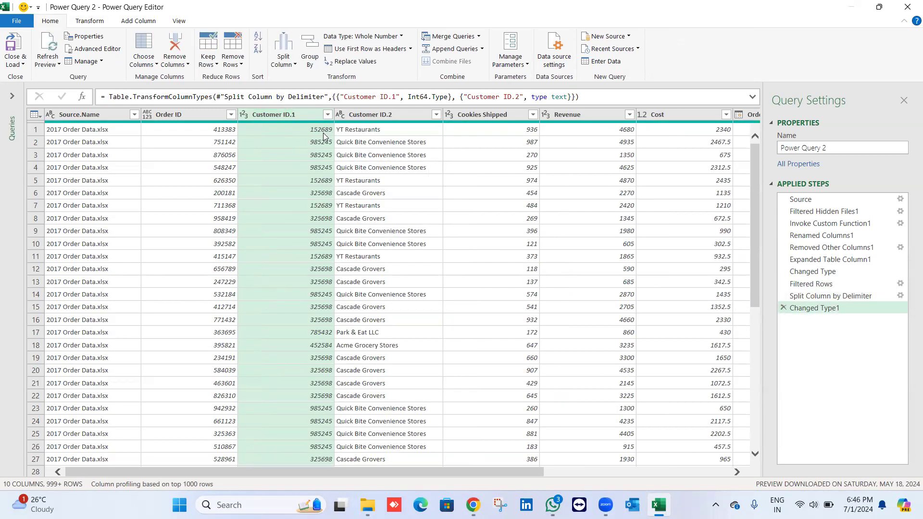
Rename the Customer ID.2 column as Customer Name
left_click(384, 115)
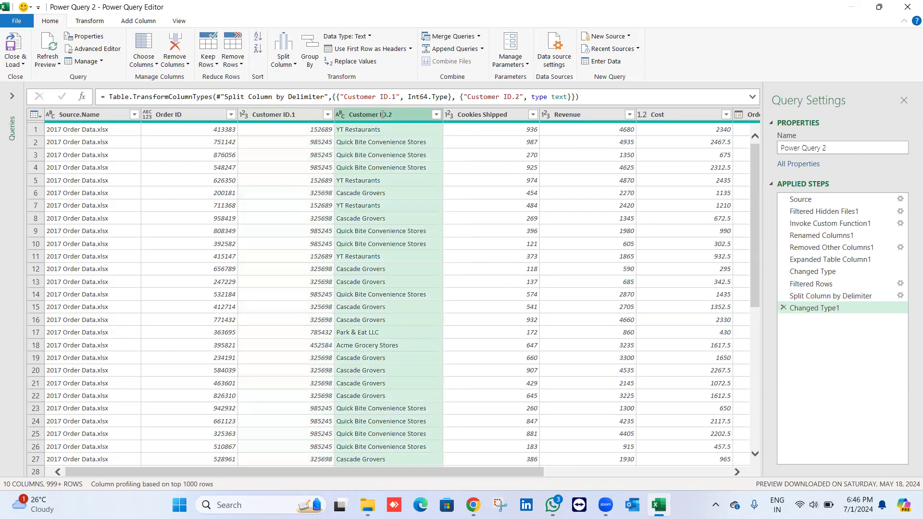
double_click(382, 114)
left_click(383, 115)
key("Delete")
key("Delete")
key("Delete")
key("Delete")
type("Name")
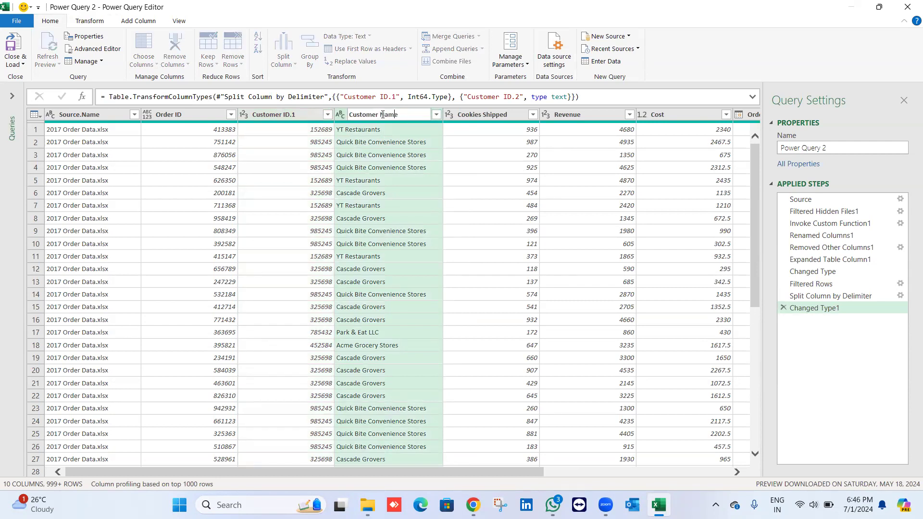
key("Return")
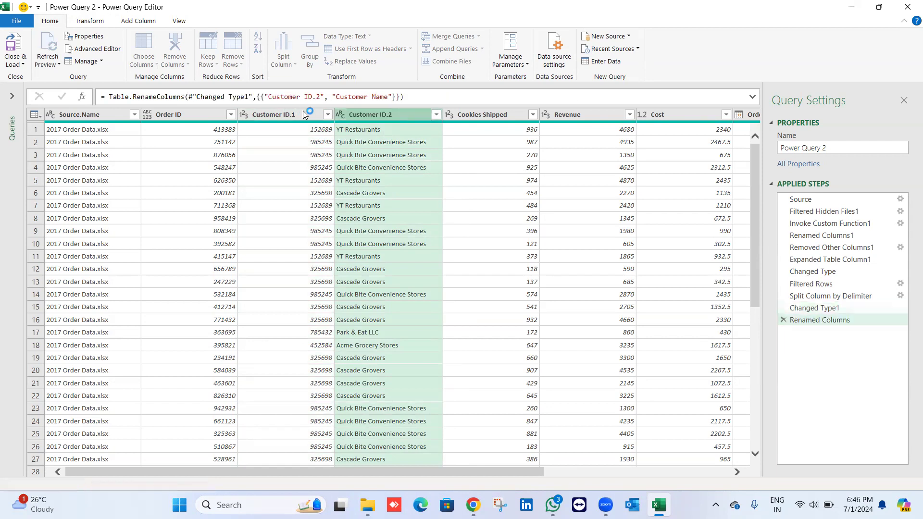
Rename the Customer ID.1 column as Customer ID
left_click(303, 115)
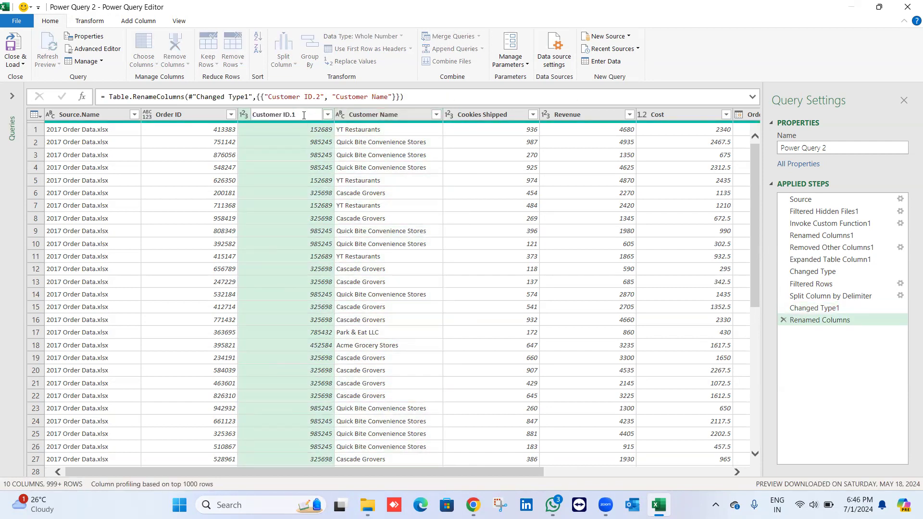
key("BackSpace")
key("BackSpace")
left_click(383, 207)
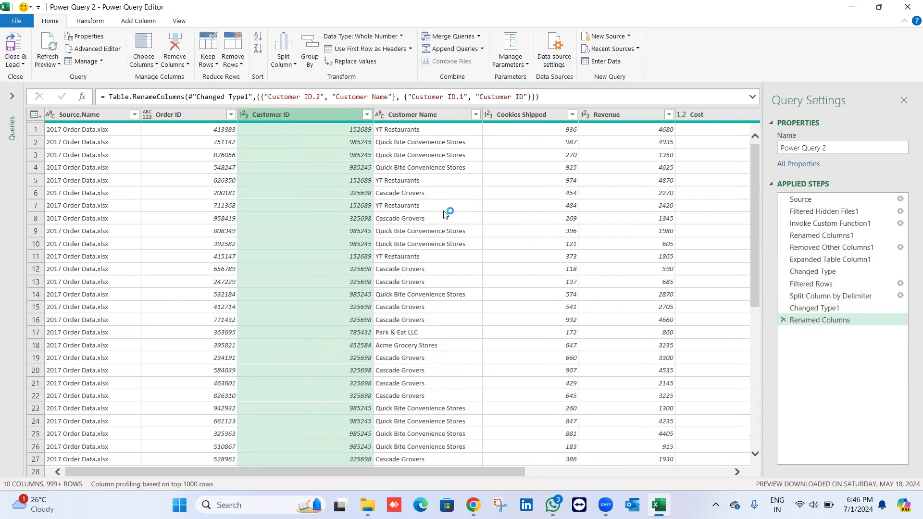
Remove the Order Status column from the end of the table
scroll(455, 219, "right", 5)
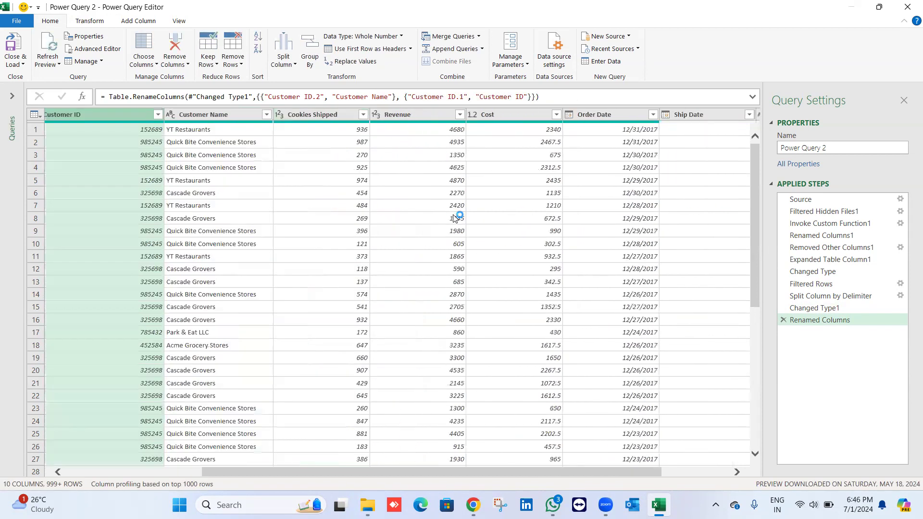
scroll(456, 219, "right", 2)
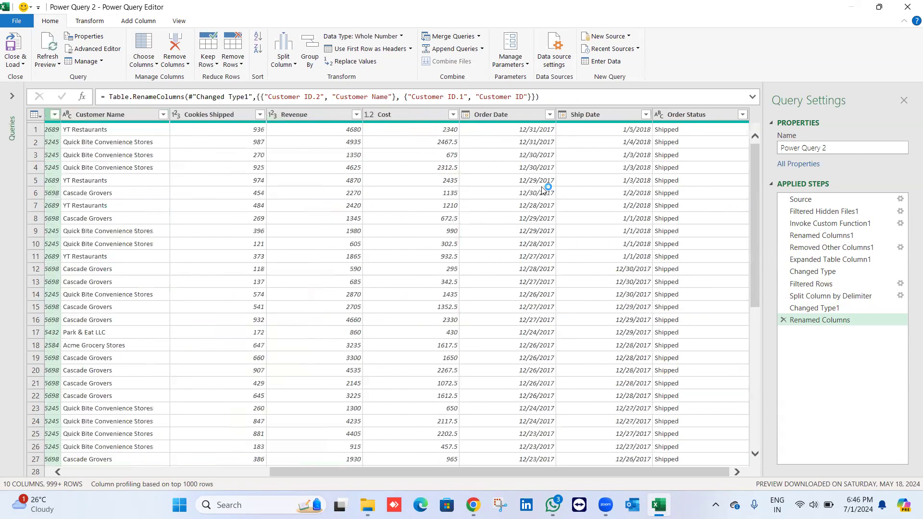
left_click(709, 117)
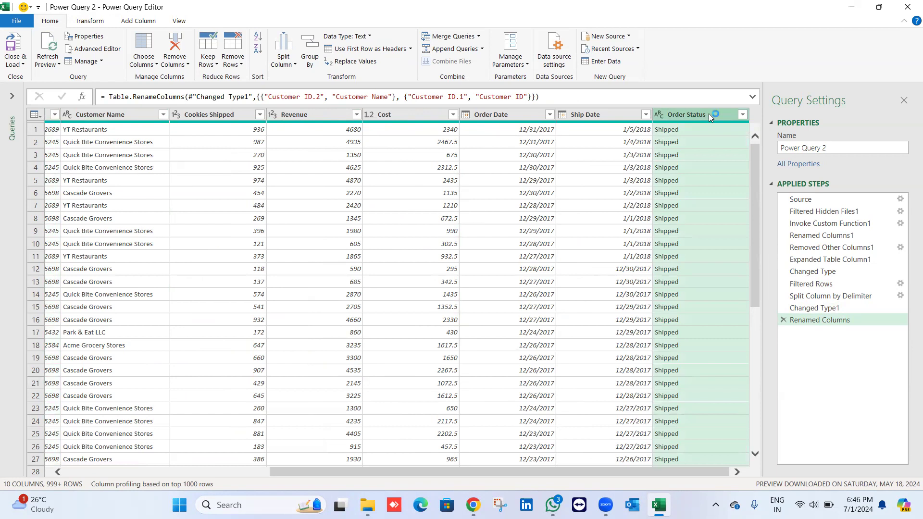
key("Delete")
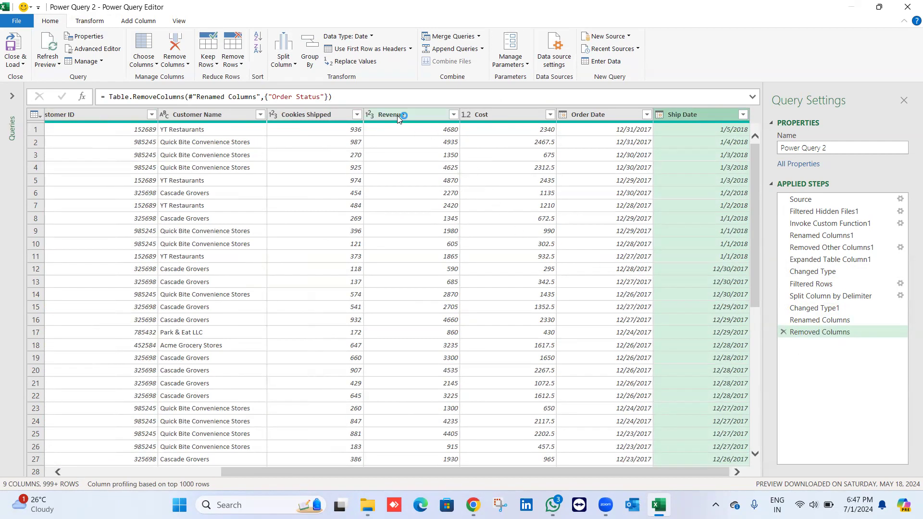
Add a calculated column that subtracts Cost from Revenue
left_click(428, 115)
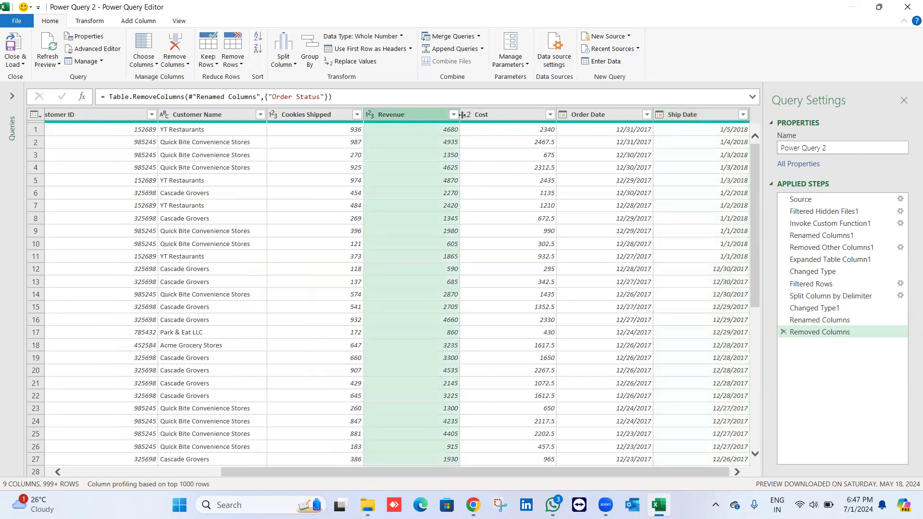
left_click(501, 113)
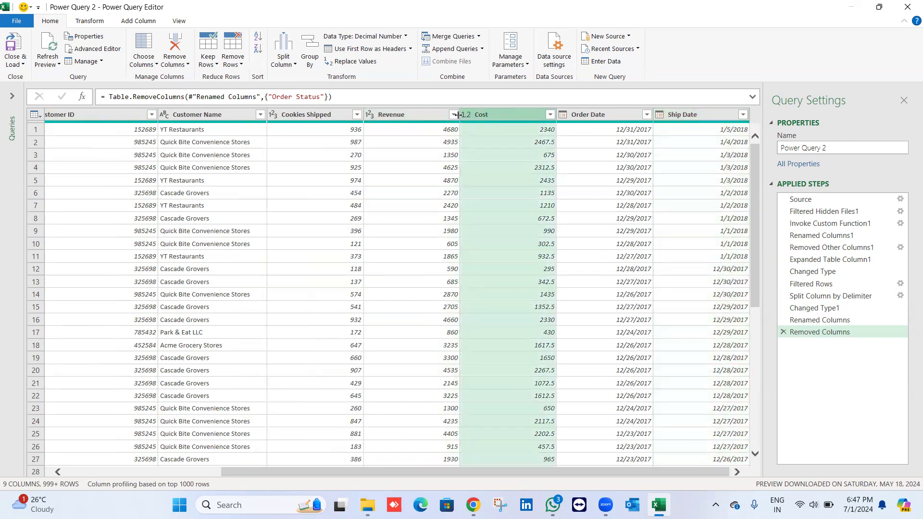
left_click(400, 118)
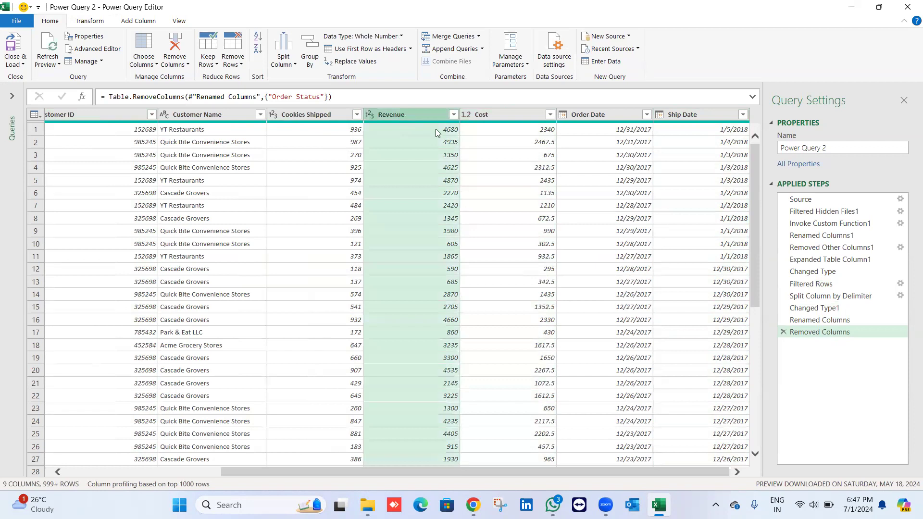
left_click(497, 113, "ctrl")
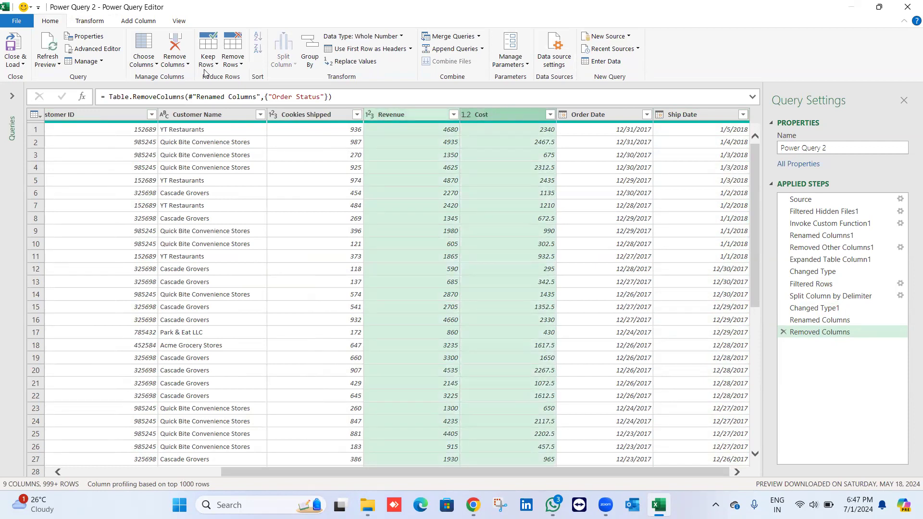
left_click(135, 23)
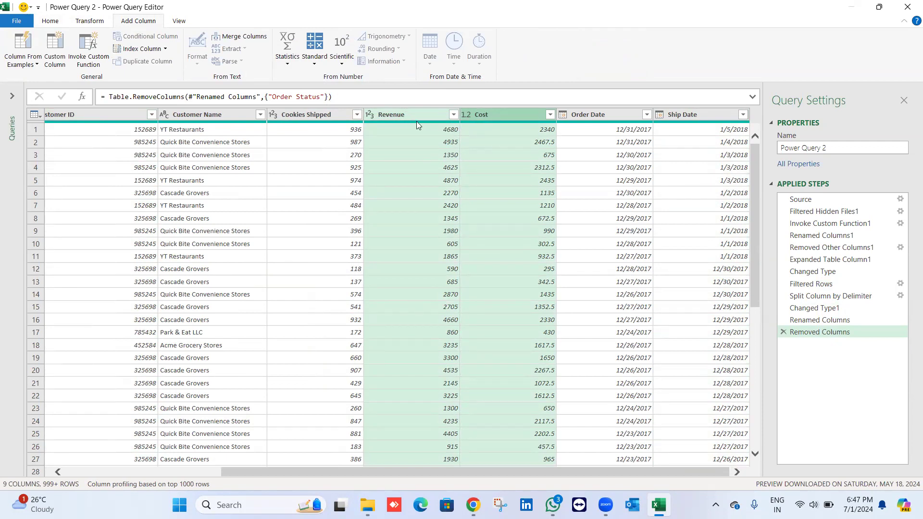
mouse_move(417, 121)
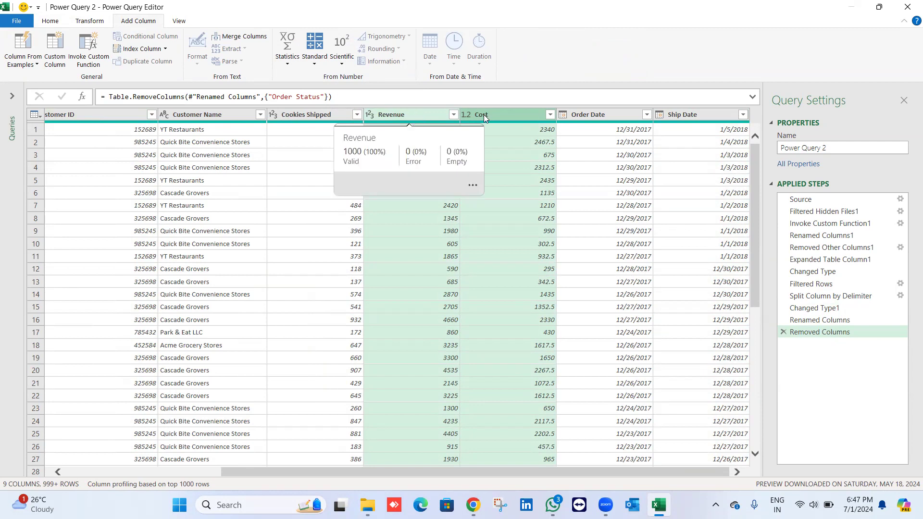
left_click(321, 61)
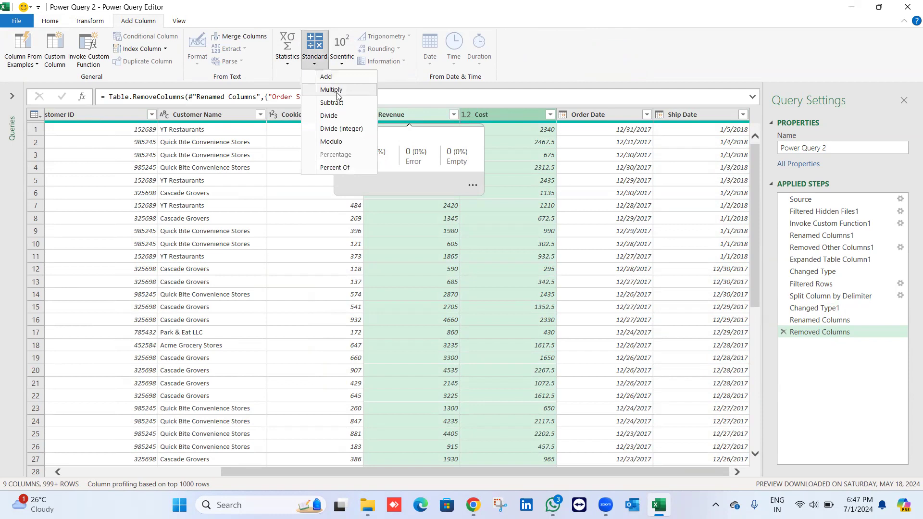
left_click(342, 105)
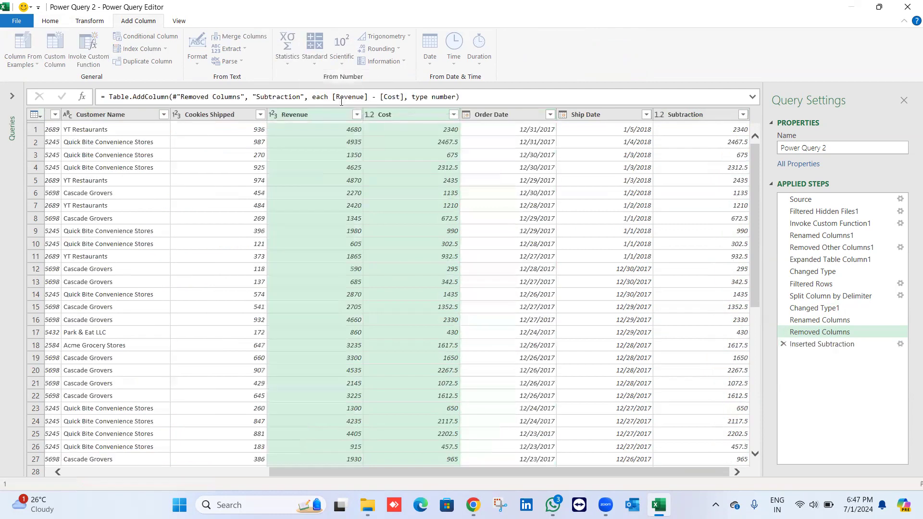
Rename the new subtraction column as Profit and move it between Cost and Order Date
double_click(689, 115)
type("p")
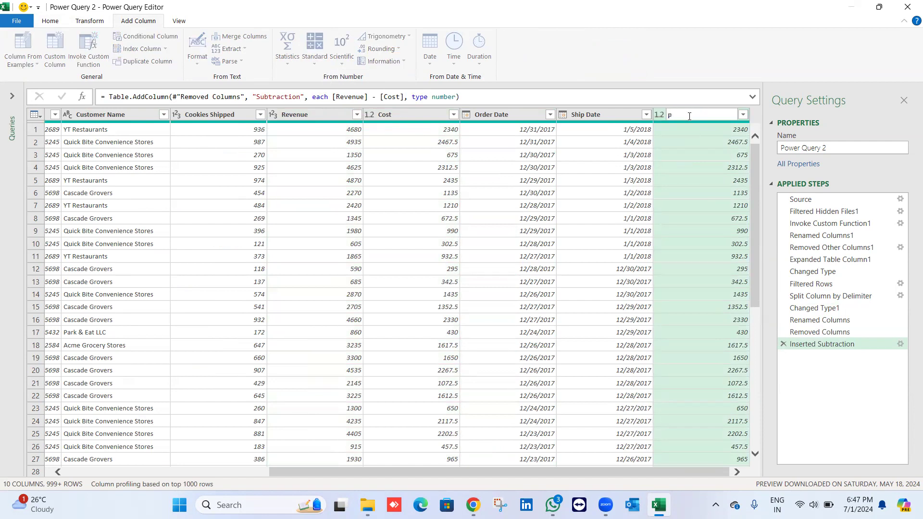
type("rofit")
key("Return")
left_click_drag(689, 116, 502, 113)
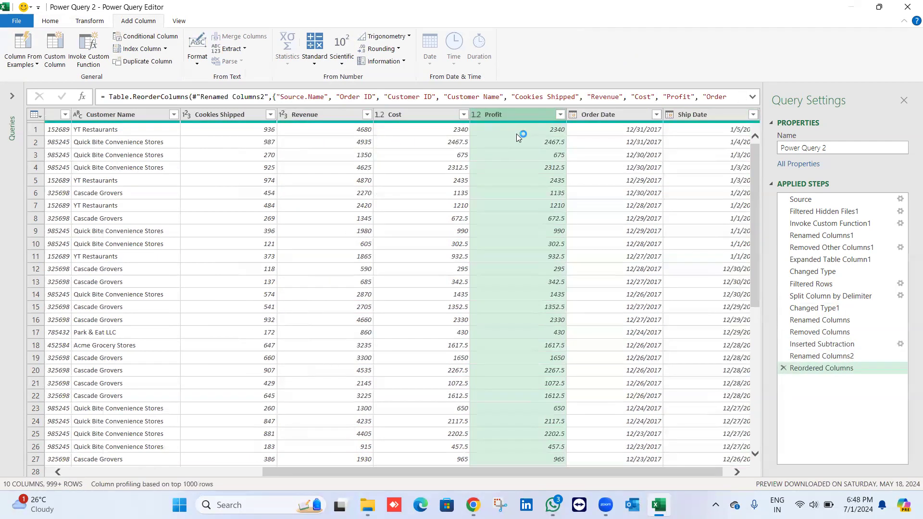
scroll(483, 171, "right", 1)
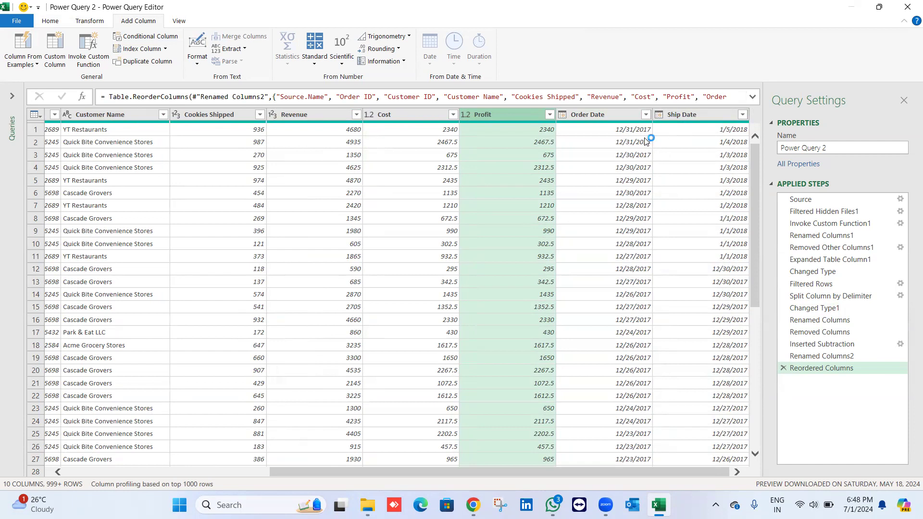
Add a column that subtracts Order Date from Ship Date in days, and rename it as Lead Time
left_click(700, 116)
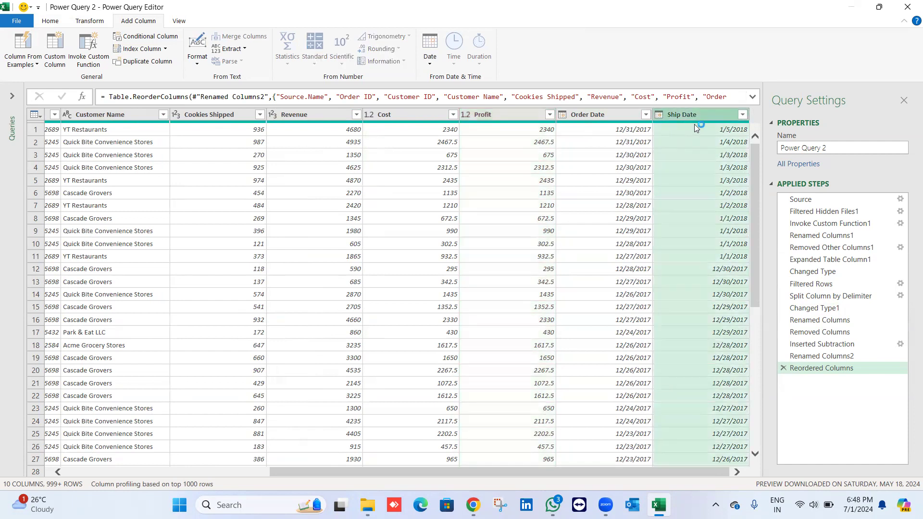
left_click(585, 114, "ctrl")
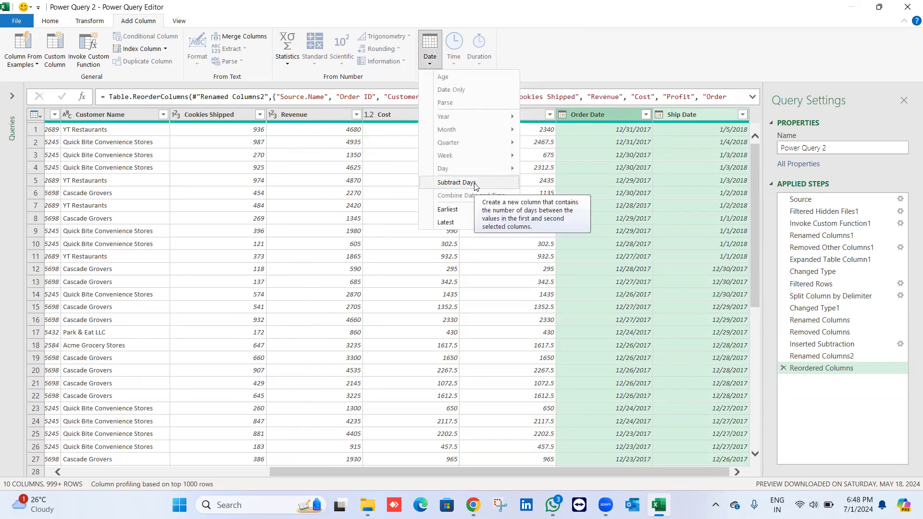
left_click(456, 183)
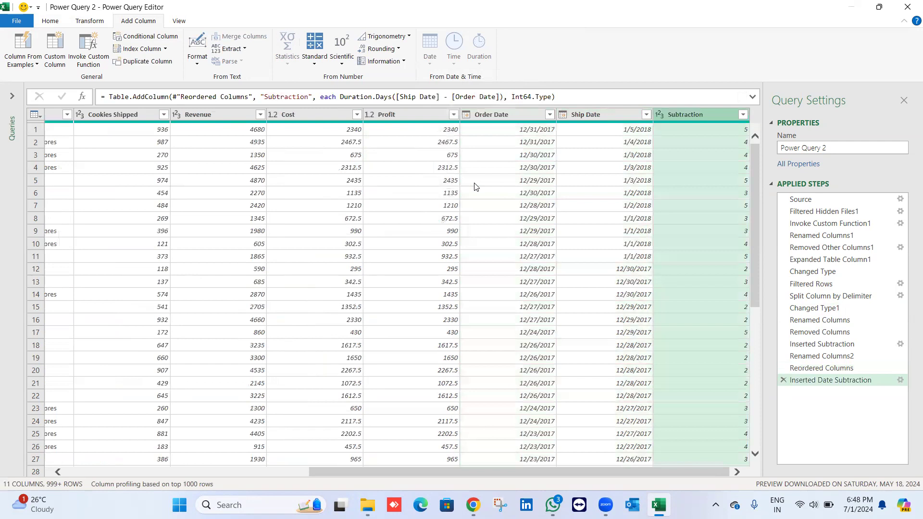
double_click(700, 116)
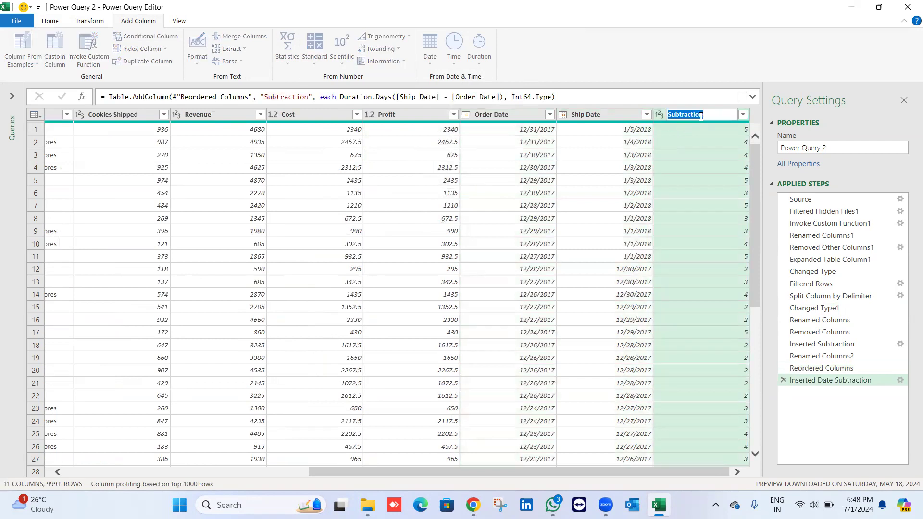
type("Lead Time")
key("Return")
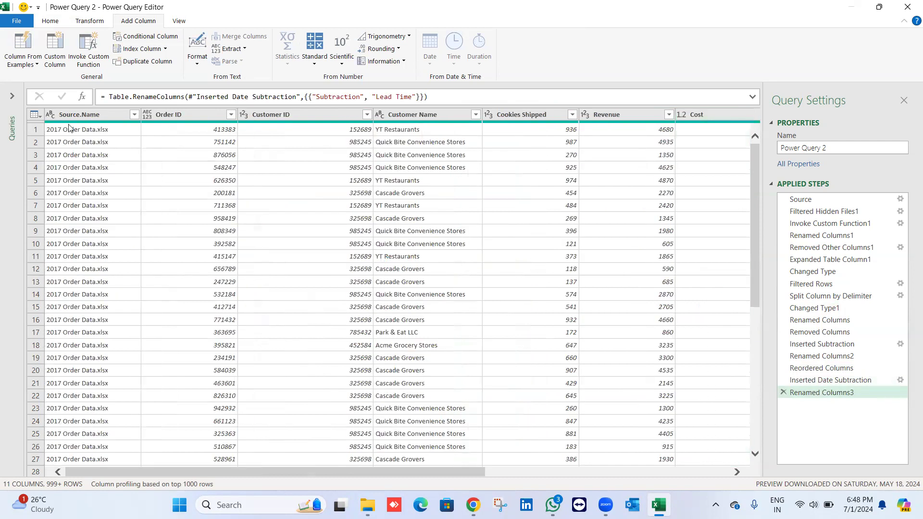
Close the query editor and load the cleaned query into the workbook as a table
left_click(53, 24)
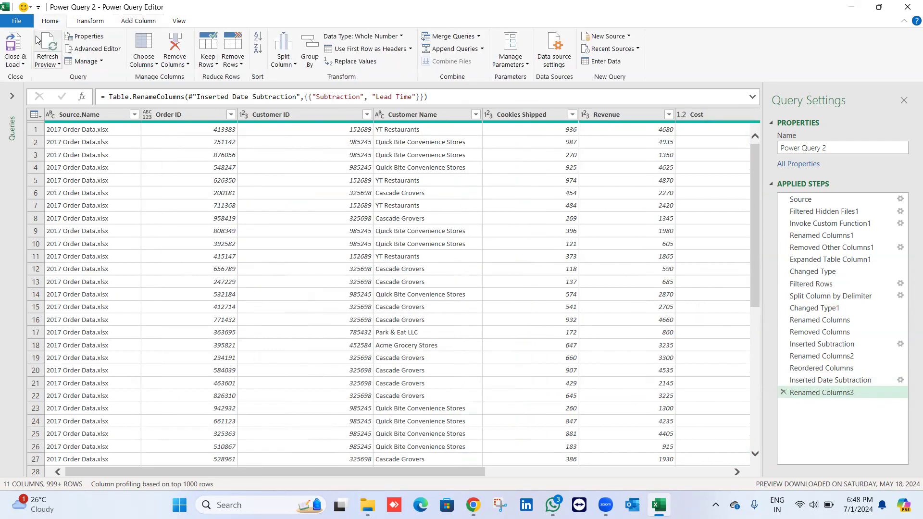
left_click(23, 64)
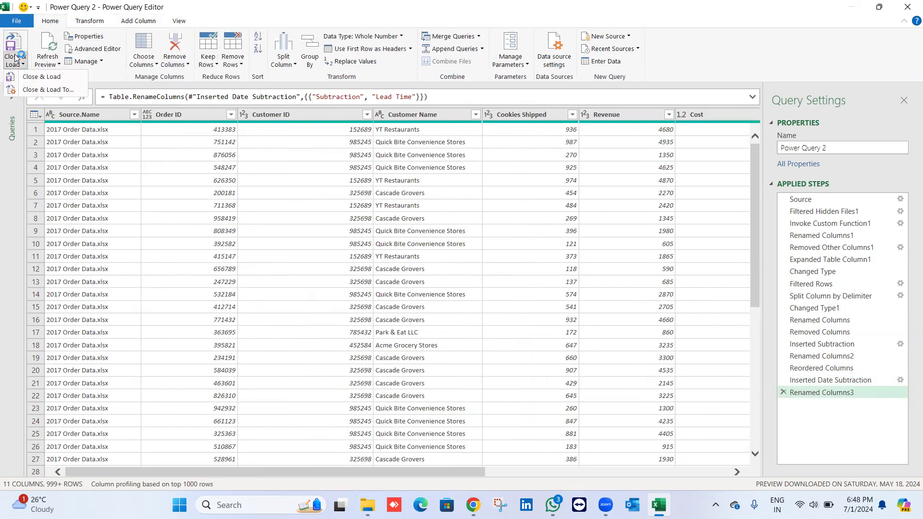
left_click(48, 78)
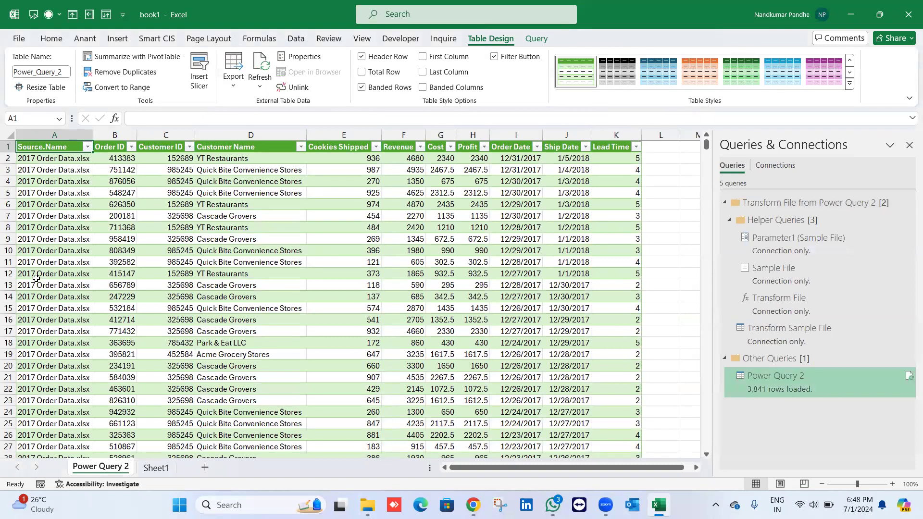
Examine which source files the Source.Name column lists, and look through the first and last rows of the loaded table
left_click(87, 147)
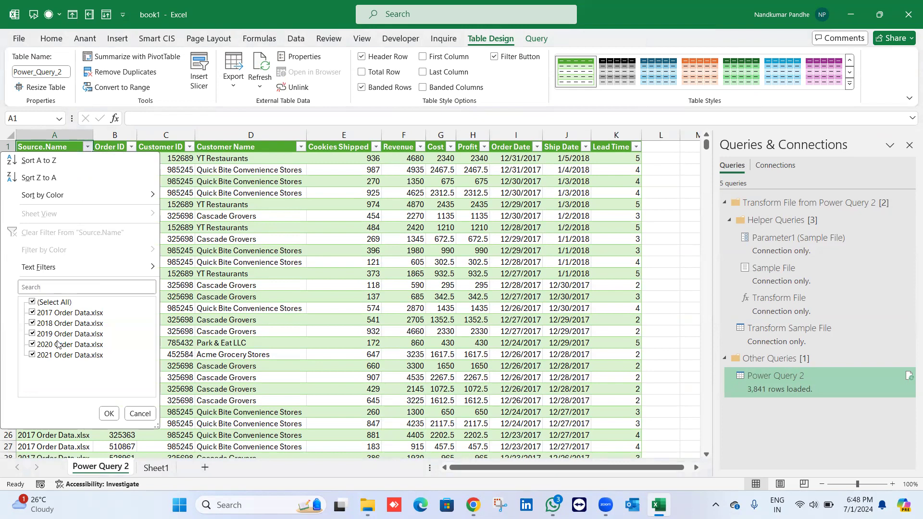
left_click(110, 414)
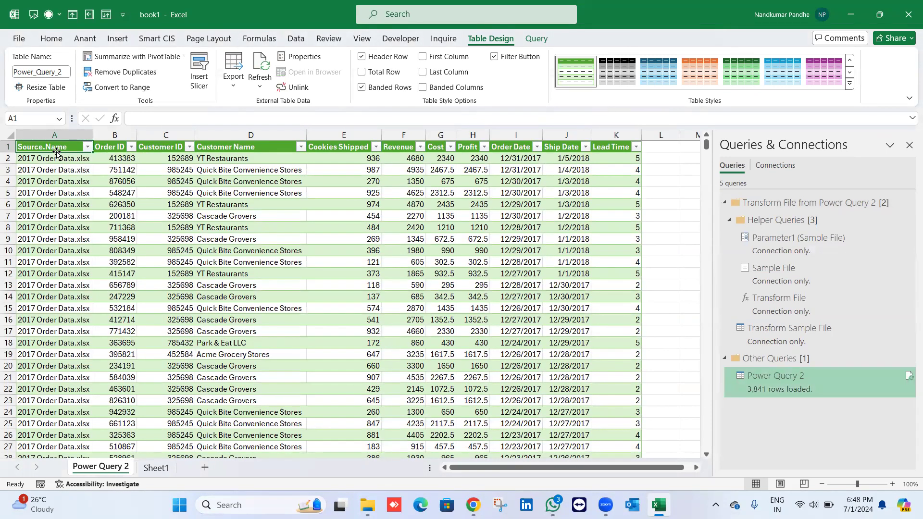
left_click(57, 167)
key("ctrl+Down")
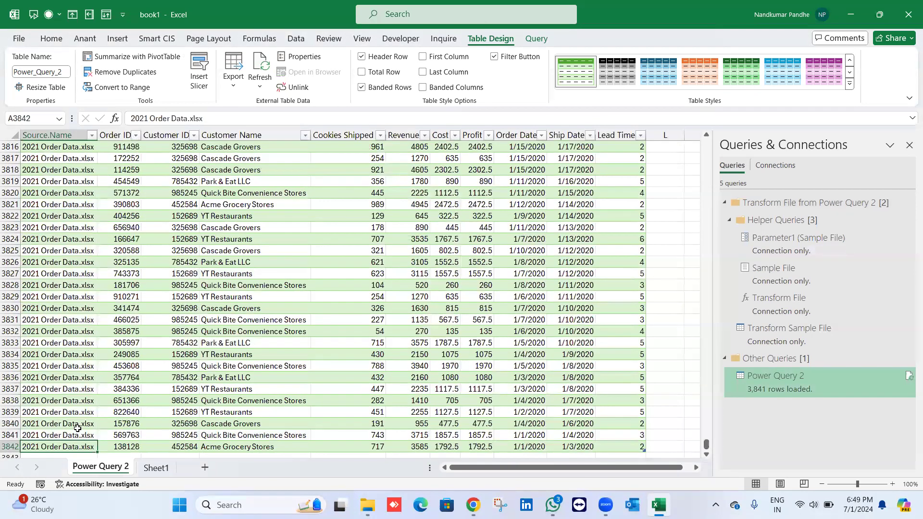
key("ctrl+Up")
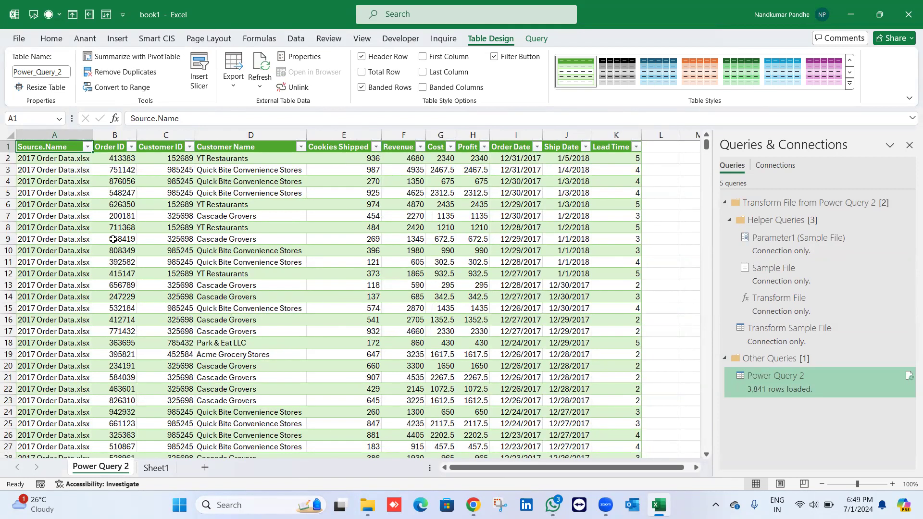
scroll(120, 298, "down", 3)
scroll(121, 313, "up", 1)
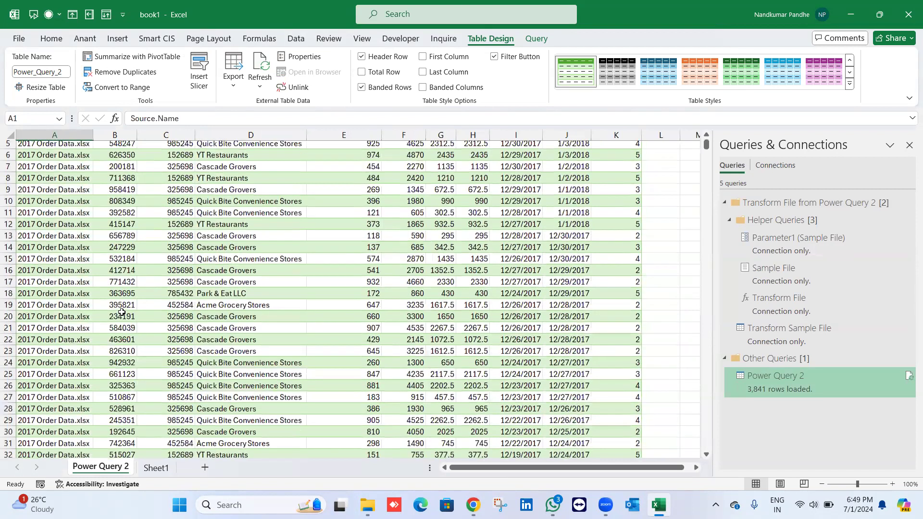
scroll(121, 313, "up", 1)
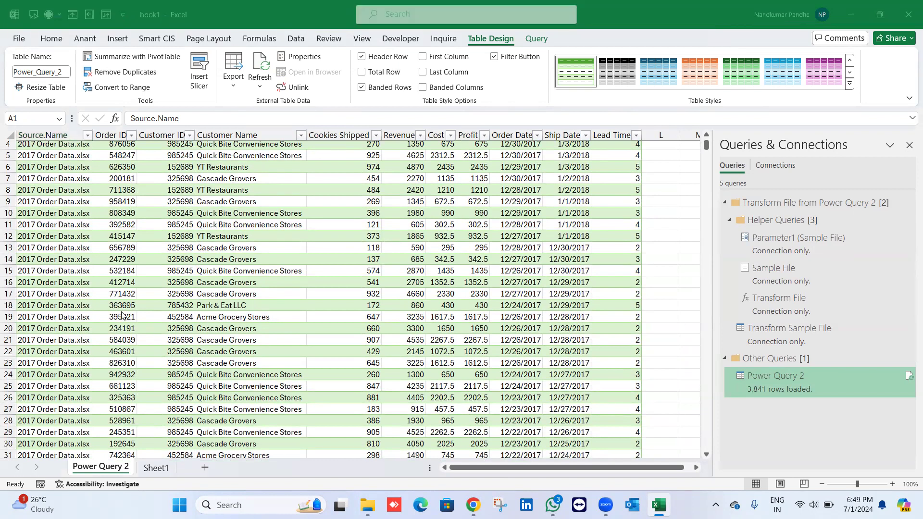
Switch to File Explorer and duplicate 2021 Order Data.xlsx inside the Power Query 2 folder
key("alt+Tab")
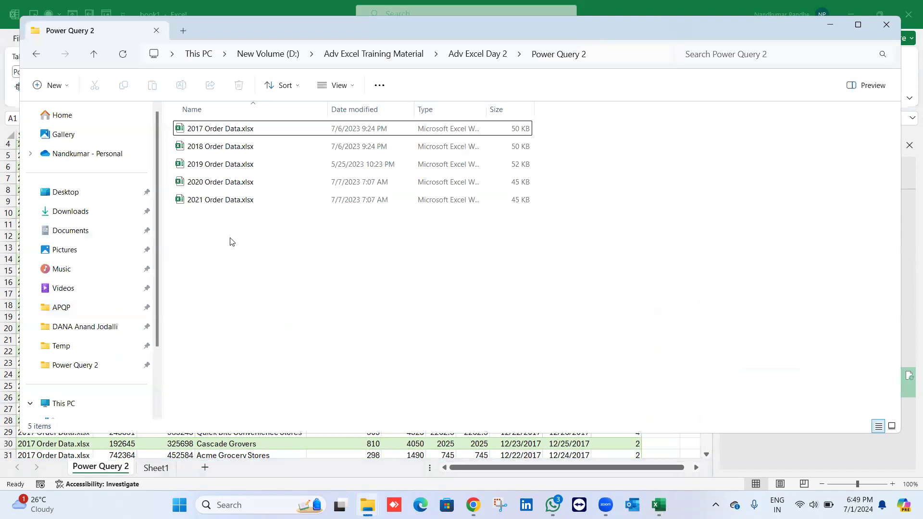
double_click(215, 200)
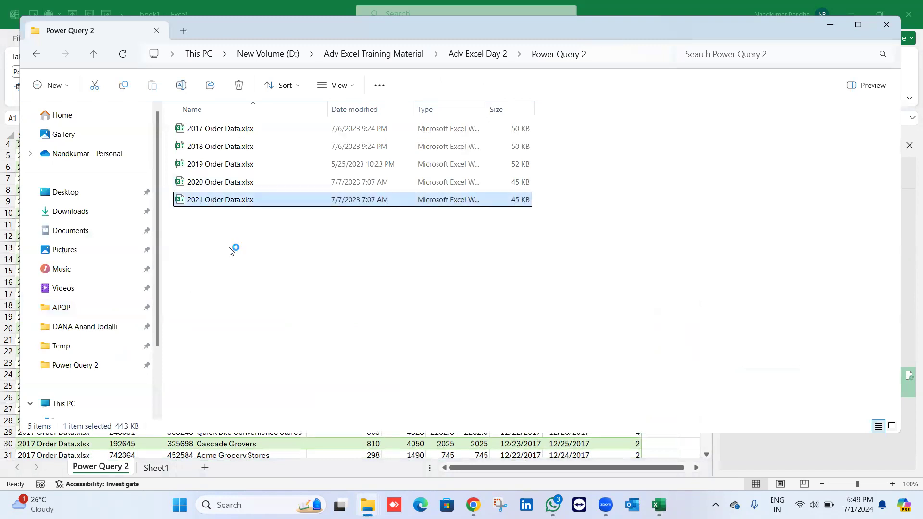
key("ctrl+c")
key("ctrl+v")
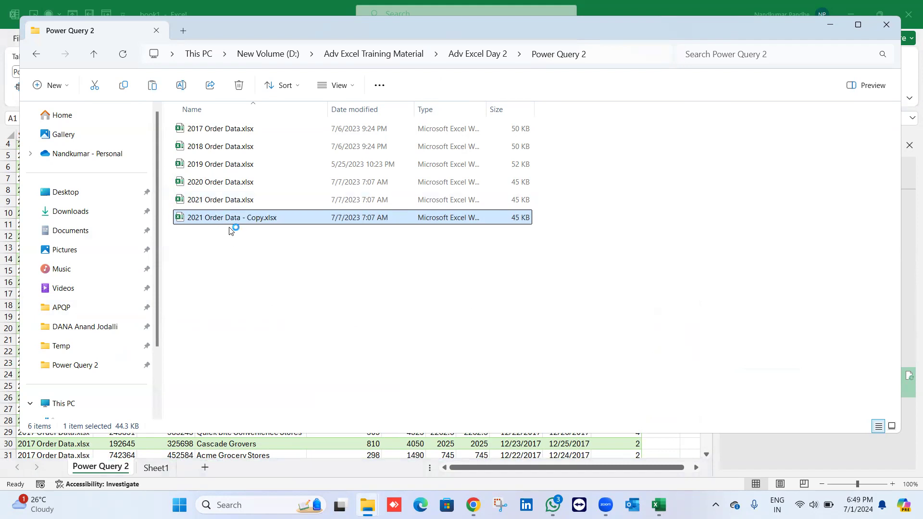
Rename the copied workbook as 2022 Order Data.xlsx
left_click(230, 227)
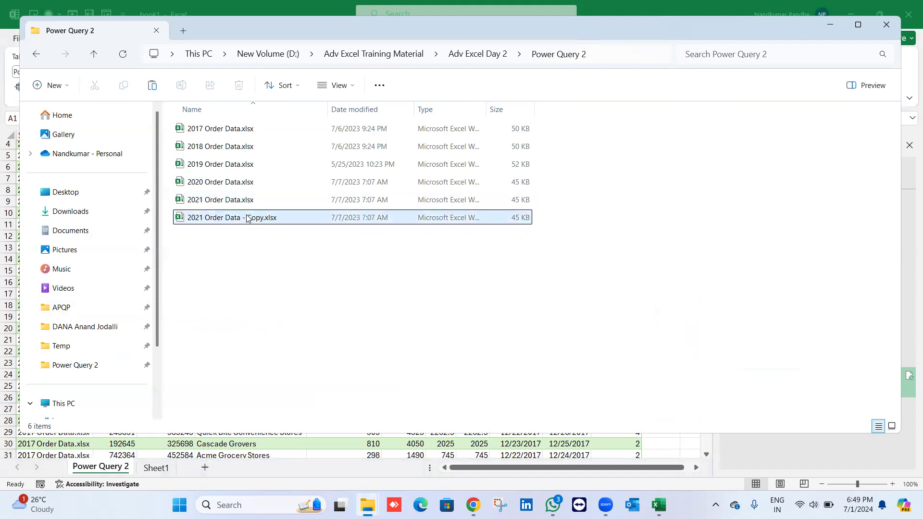
double_click(247, 218)
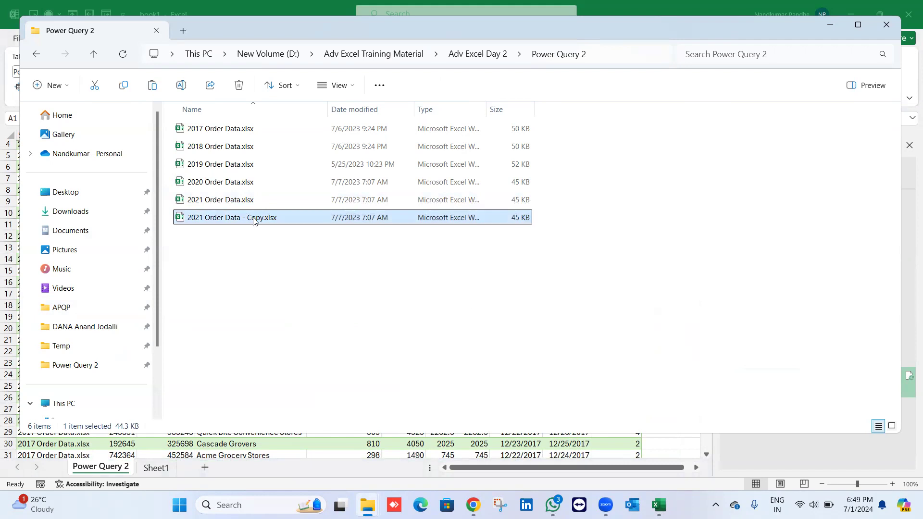
left_click(253, 218)
double_click(254, 218)
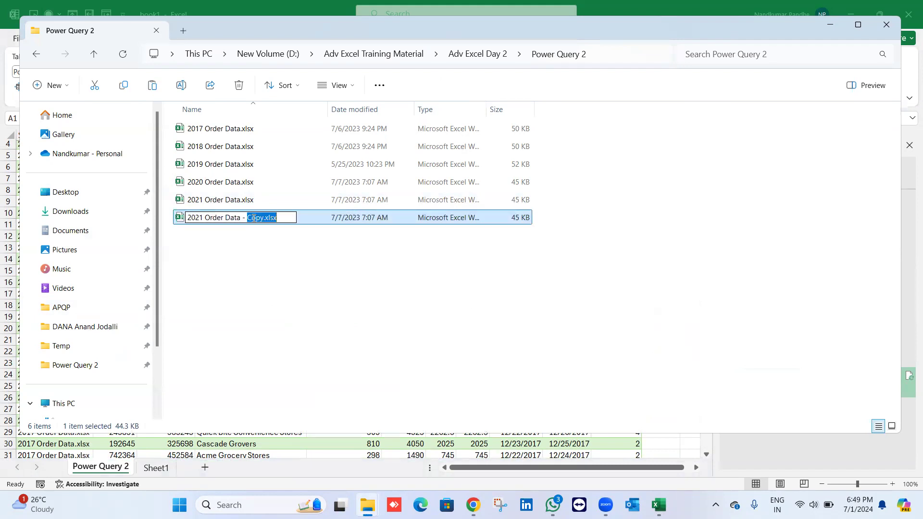
left_click(253, 217)
key("Delete")
key("Delete")
key("Delete")
key("Delete")
key("Delete")
key("BackSpace")
key("BackSpace")
key("BackSpace")
key("BackSpace")
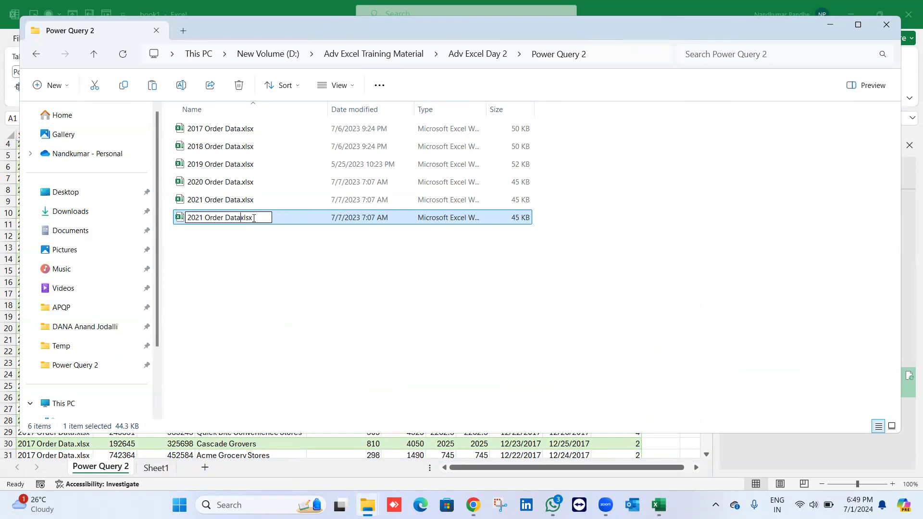
type(".")
key("BackSpace")
type("2")
key("Return")
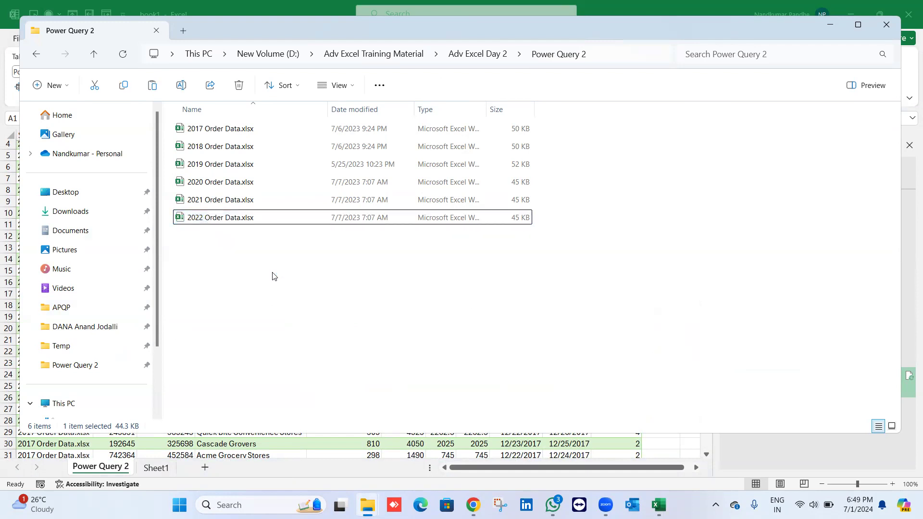
left_click(273, 276)
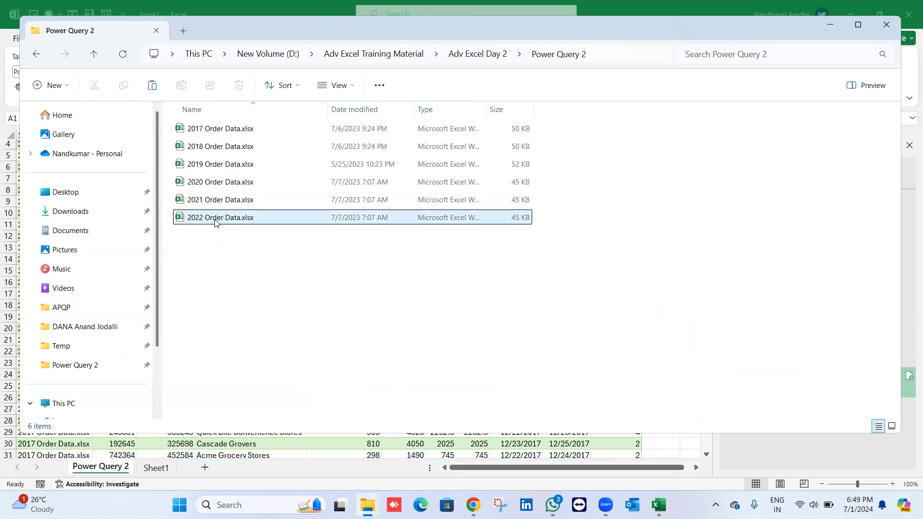
Switch back to Excel, check the source files listed for Source.Name, and refresh the Power Query 2 query
key("alt+Tab")
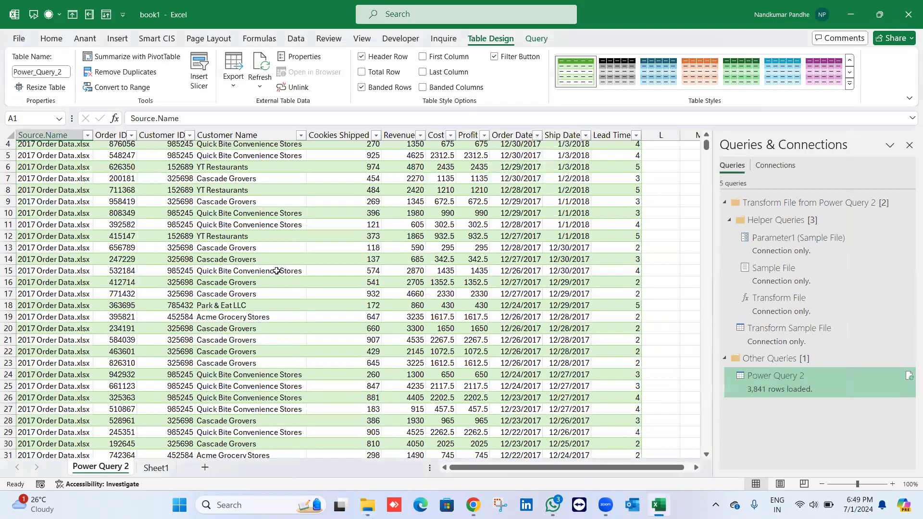
left_click(87, 136)
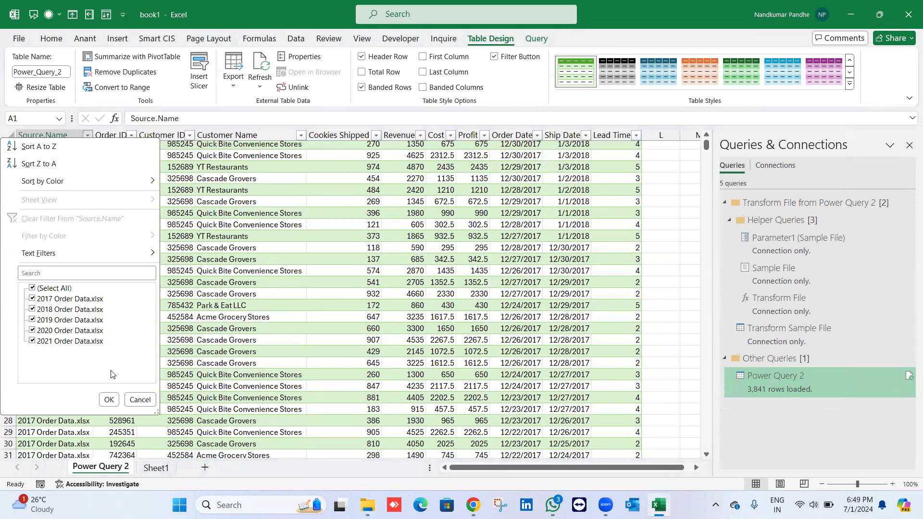
left_click(141, 399)
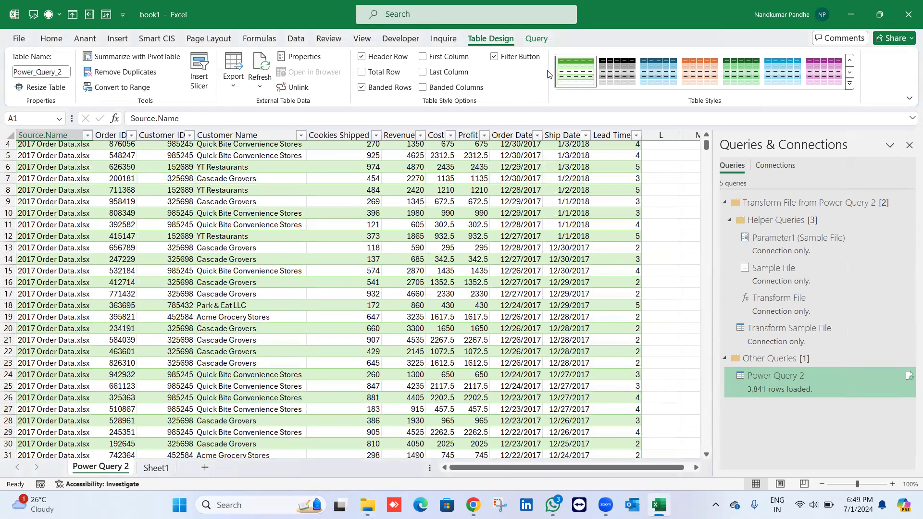
left_click(534, 39)
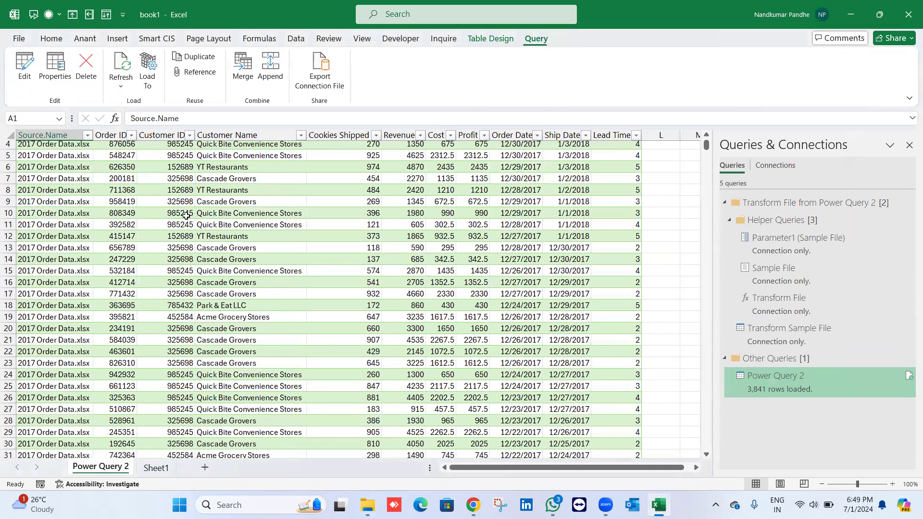
left_click(124, 67)
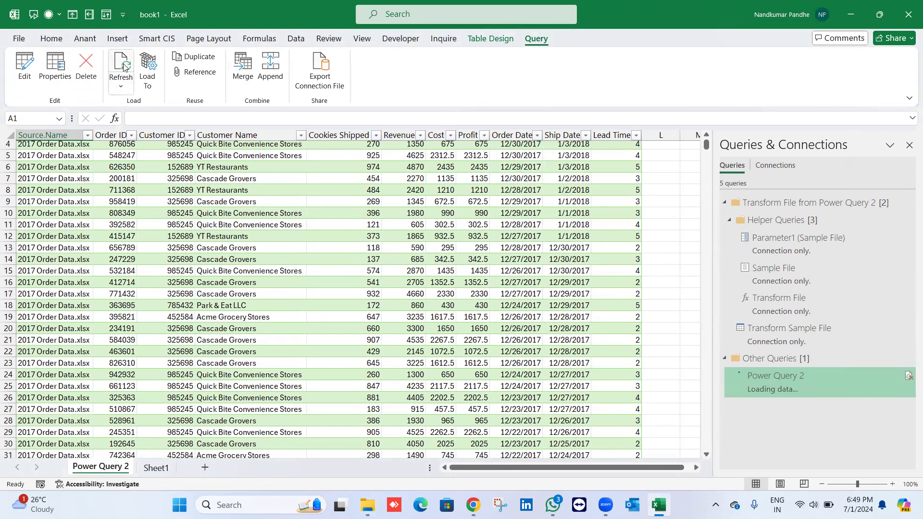
Check the refreshed table's Source.Name values for 2022 Order Data.xlsx and go to the last row of that column
left_click(87, 135)
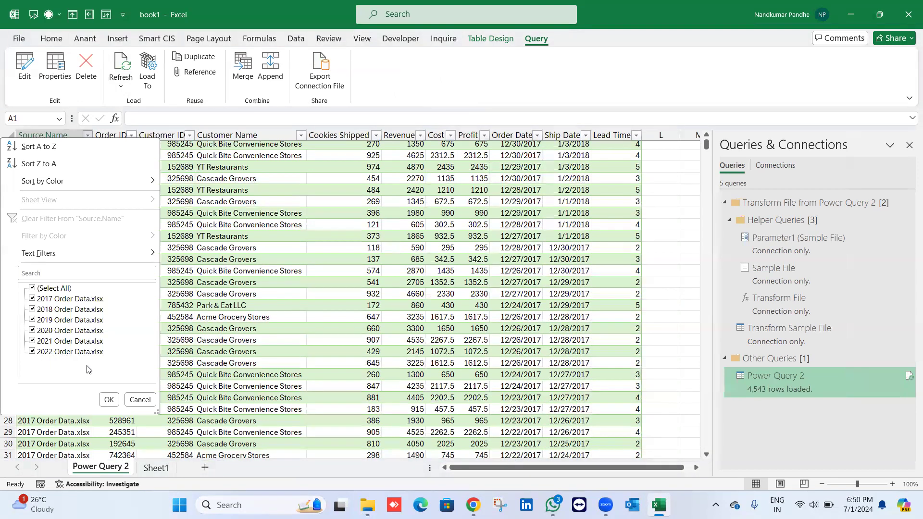
left_click(109, 399)
scroll(69, 339, "up", 1)
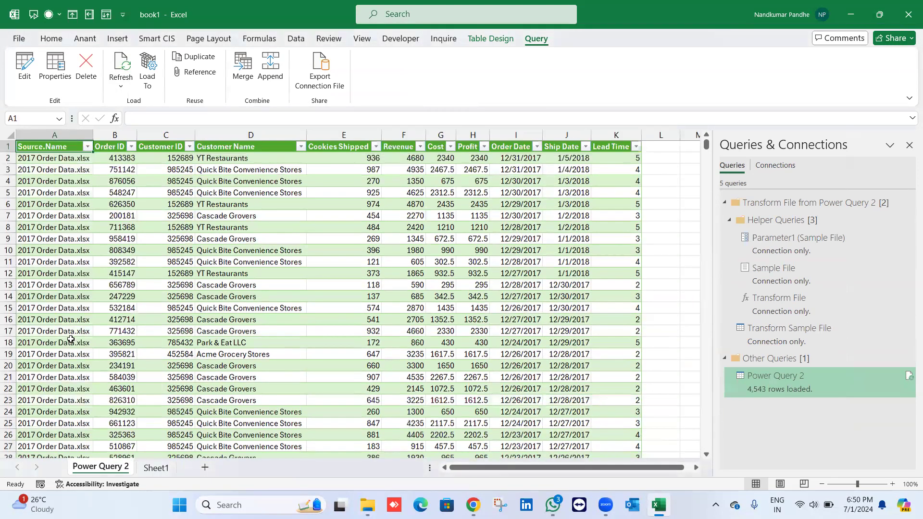
left_click(70, 339)
key("ctrl+Down")
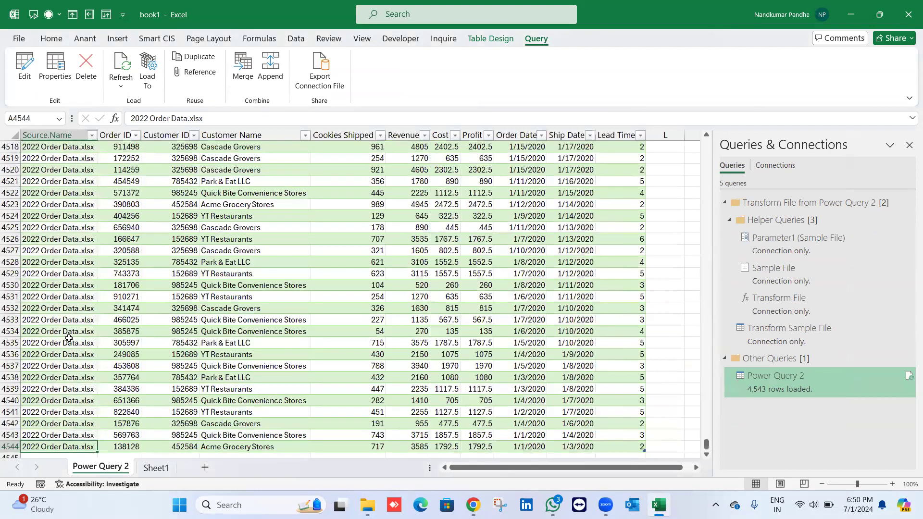